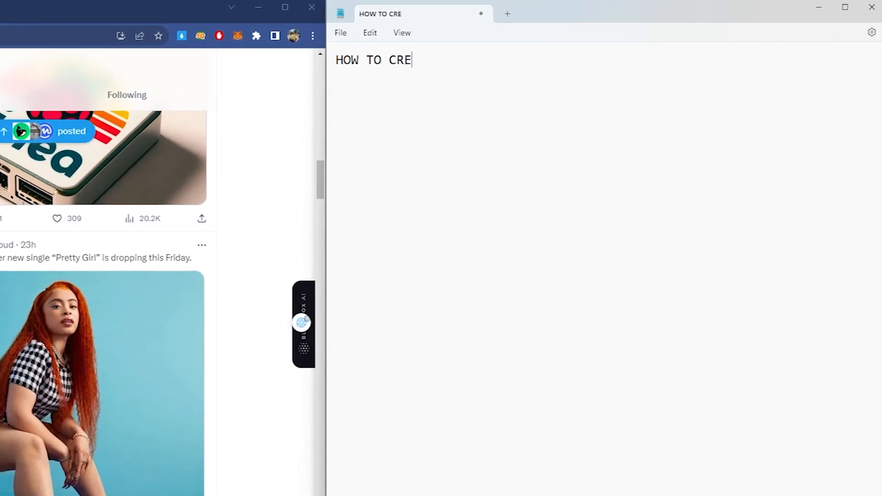
# Type the title 'HOW TO CREATE MULTIPLE TWITTER ACCOUNTS ON 1 COMPUTER?' and a note against sharing one IP address
pyautogui.write('TWITTER ACCOUNTS ON ')
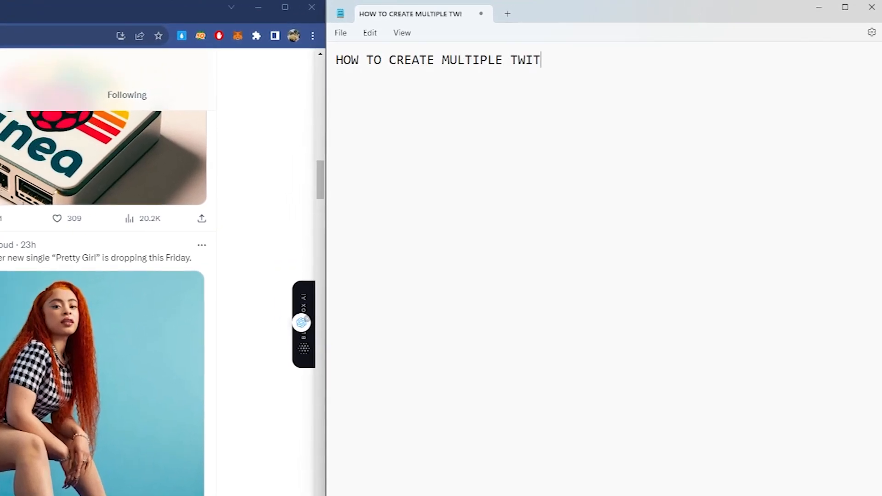
pyautogui.write('1 COMPUTER?')
pyautogui.press('Return')
pyautogui.press('Return')
pyautogui.write('I/Note: Do not use')
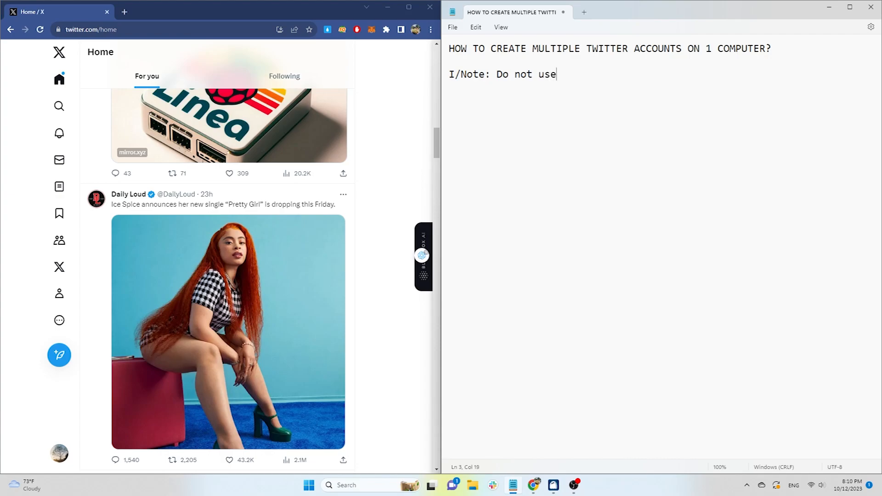
pyautogui.write(' the samr IP address for multipl')
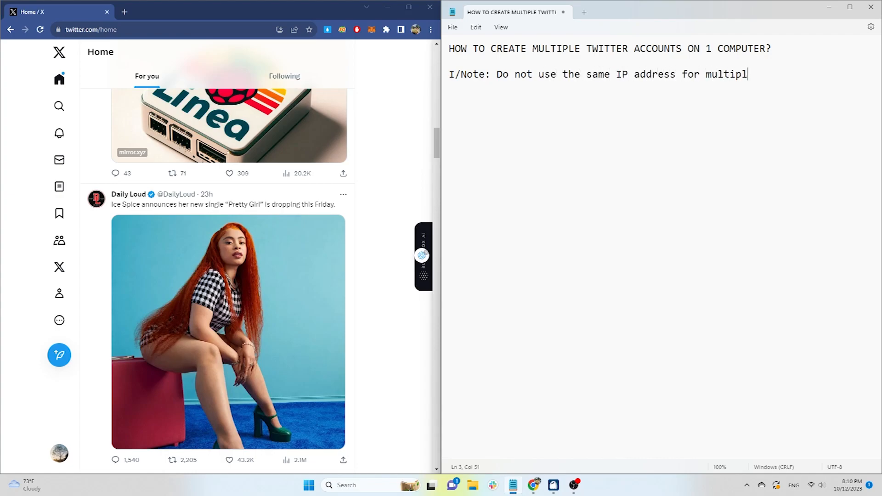
pyautogui.write('e Twitter accounts')
pyautogui.press('Return')
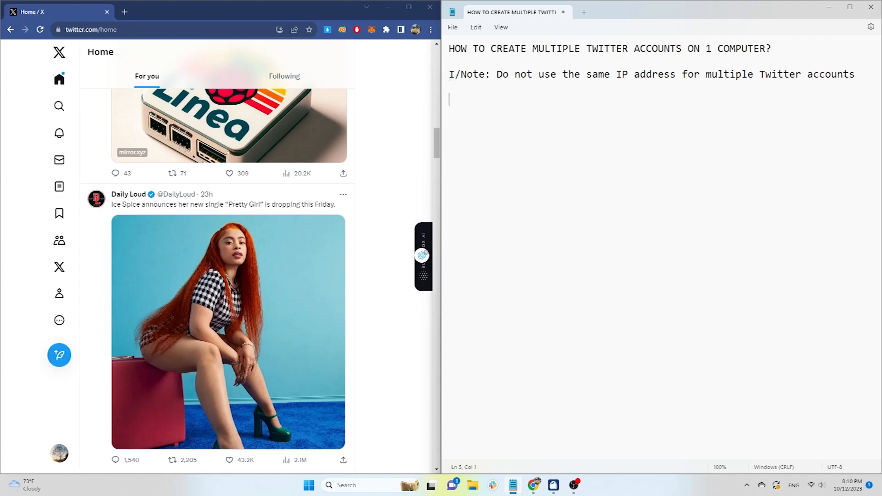
# List materials: Email (Gmail, Outlook, Mailtm), Proxy (1 proxy/1 acc), Device (Hidemyacc antidetect browser)
pyautogui.write('erials:  1. Email: Gmail, Out')
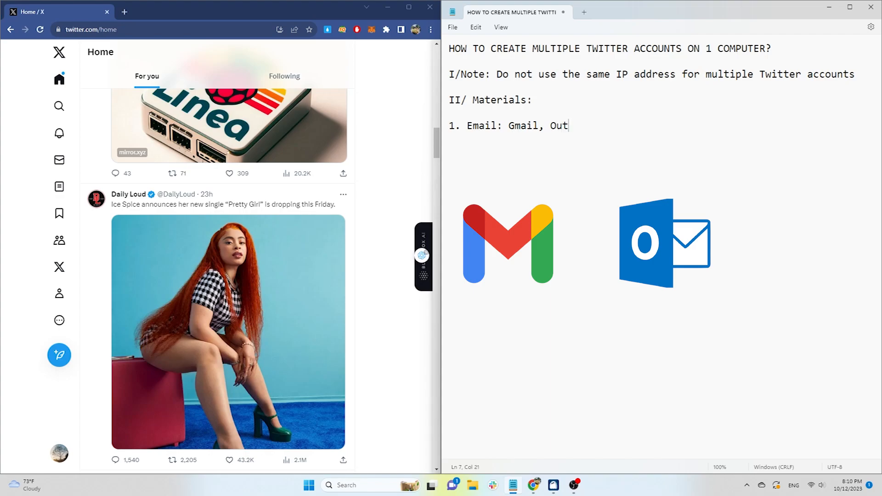
pyautogui.write('look, Mailtm')
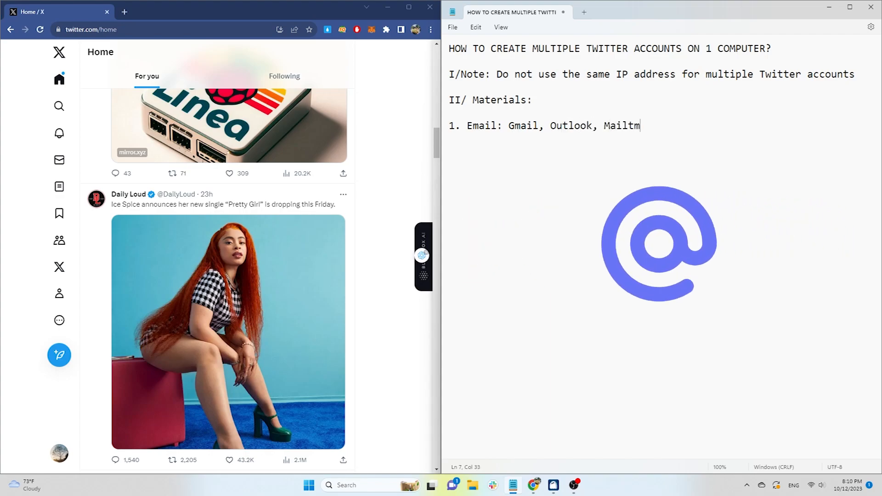
pyautogui.press('Return')
pyautogui.press('Return')
pyautogui.write('2. Proxy')
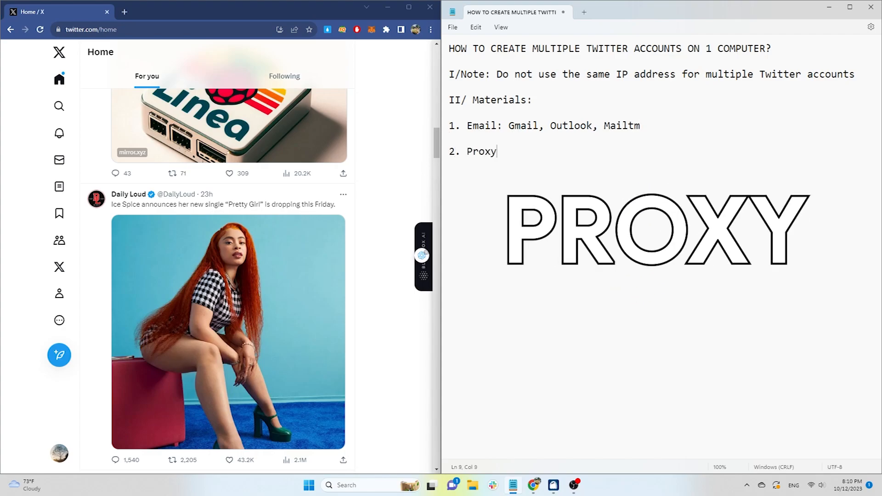
pyautogui.write(': 1 proxy/1')
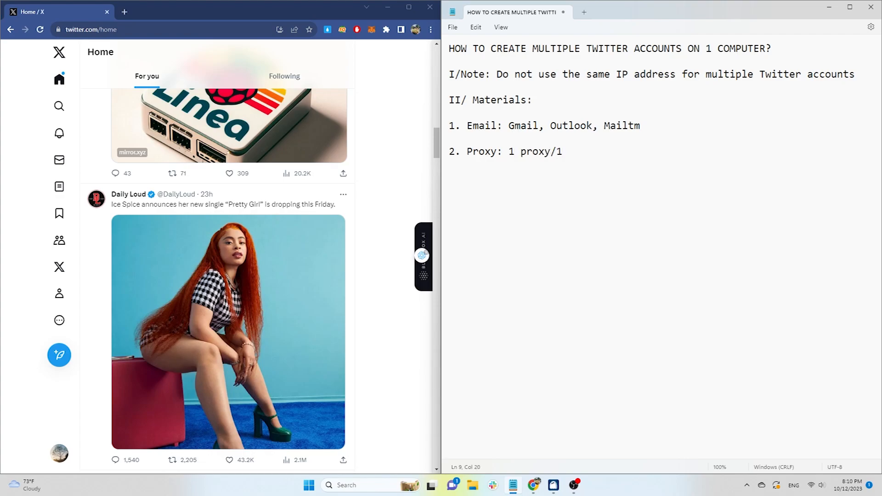
pyautogui.press('BackSpace')
pyautogui.press('BackSpace')
pyautogui.press('BackSpace')
pyautogui.write('acc')
pyautogui.press('Return')
pyautogui.press('Return')
pyautogui.write('3. Device: Use antidetect browser Hidemyacc to change browser fingerprints')
pyautogui.press('Return')
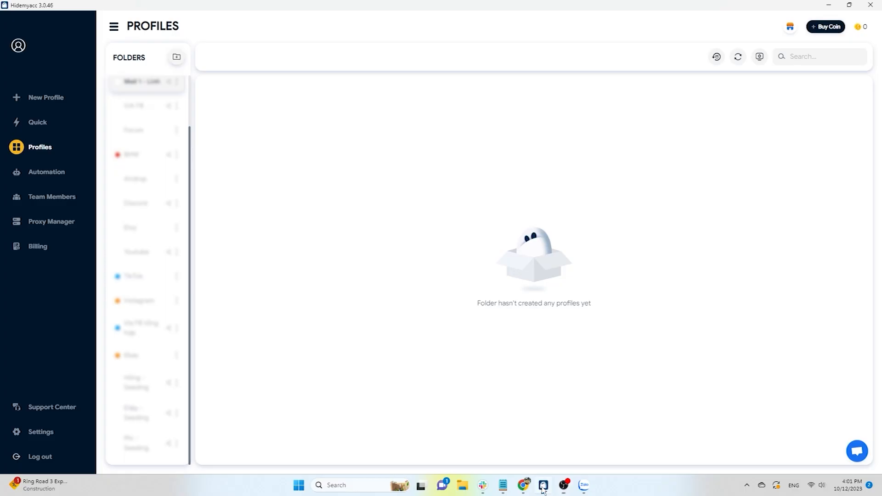
# Create a blue profile folder named 'X- Twitter'
pyautogui.click(177, 56)
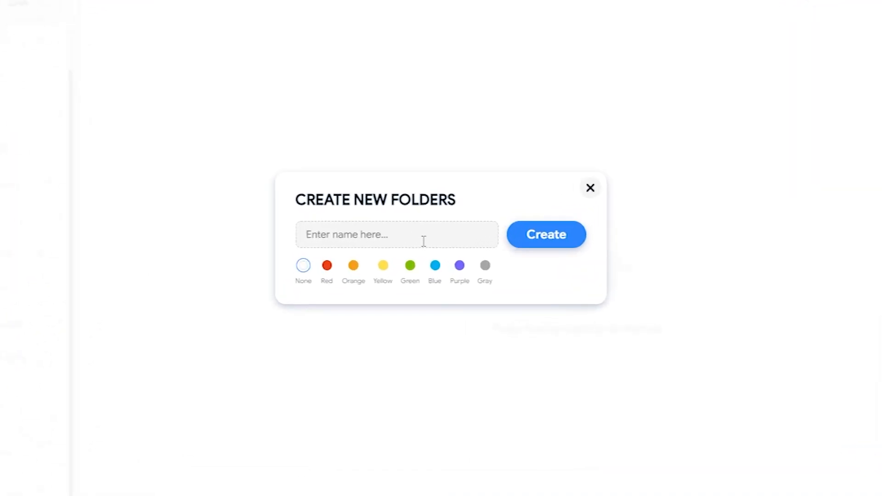
pyautogui.write('X-')
pyautogui.write(' Twitter')
pyautogui.click(435, 266)
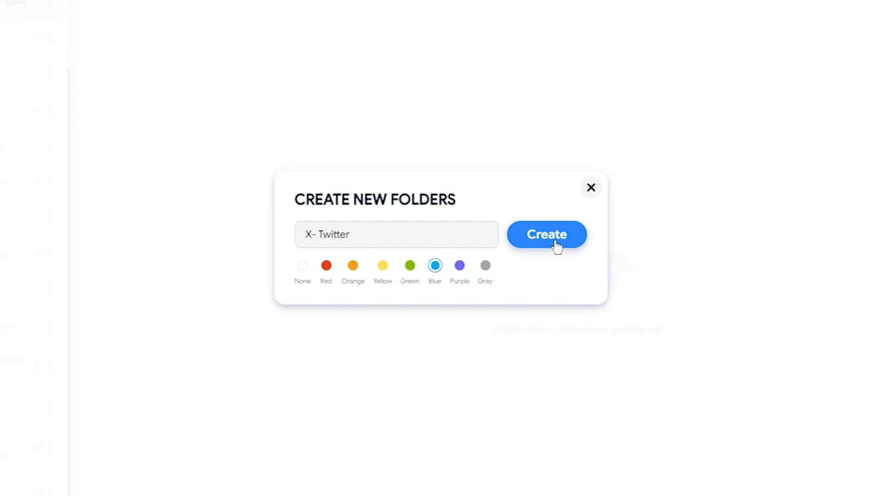
pyautogui.click(552, 245)
pyautogui.click(620, 148)
# Start a new profile named Profile Twitter 1 inside the X- Twitter folder
pyautogui.scroll(-1, 151, 409)
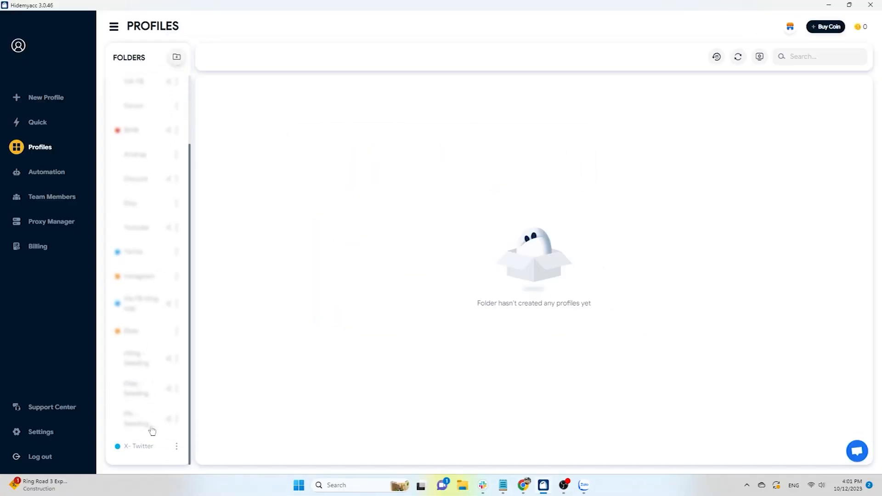
pyautogui.click(147, 446)
pyautogui.click(529, 311)
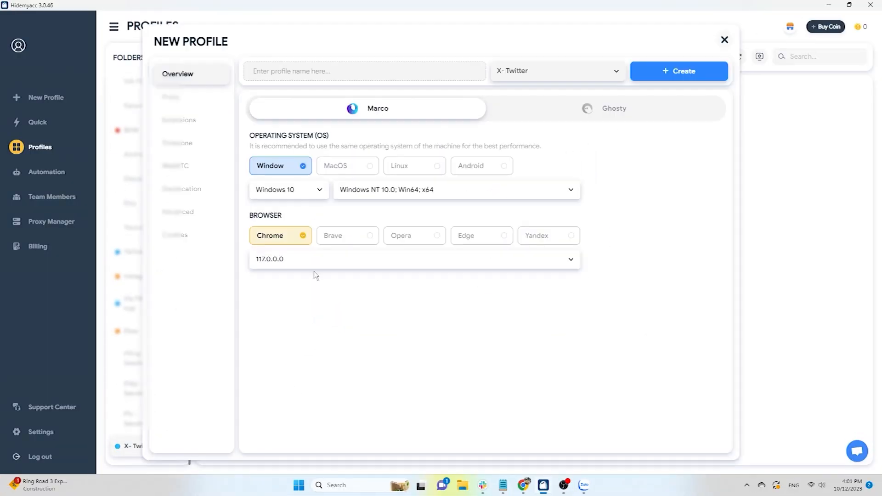
pyautogui.click(326, 73)
pyautogui.write('Profile Twitter 1')
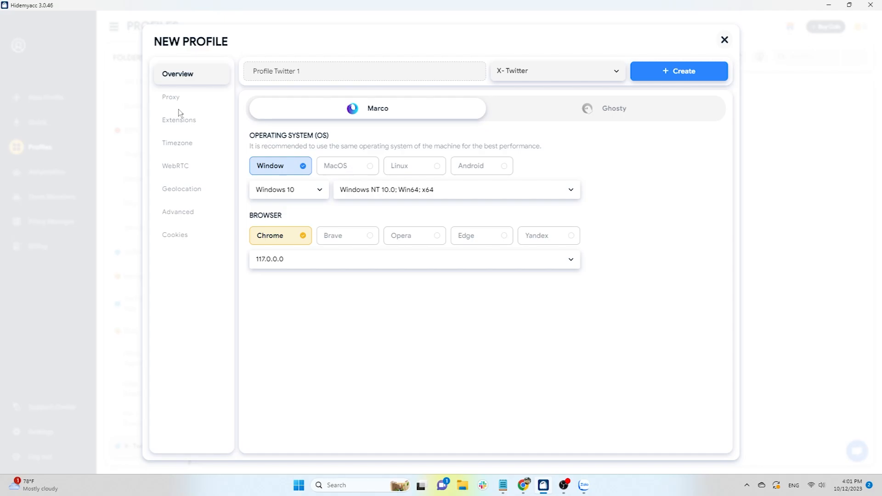
# Give Profile Twitter 1 its own proxy line from the notes via Quick add, and save it
pyautogui.click(171, 97)
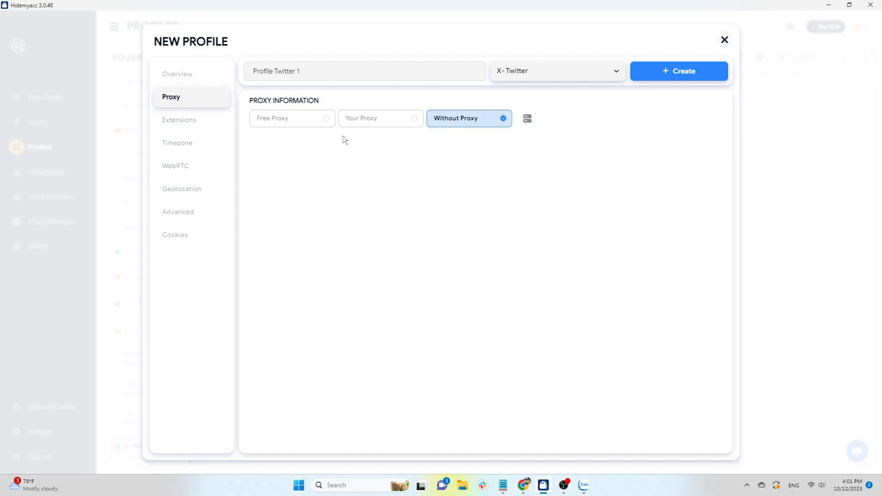
pyautogui.click(367, 118)
pyautogui.click(503, 485)
pyautogui.tripleClick(503, 62)
pyautogui.hotkey('ctrl', 'x')
pyautogui.click(323, 205)
pyautogui.hotkey('ctrl', 'v')
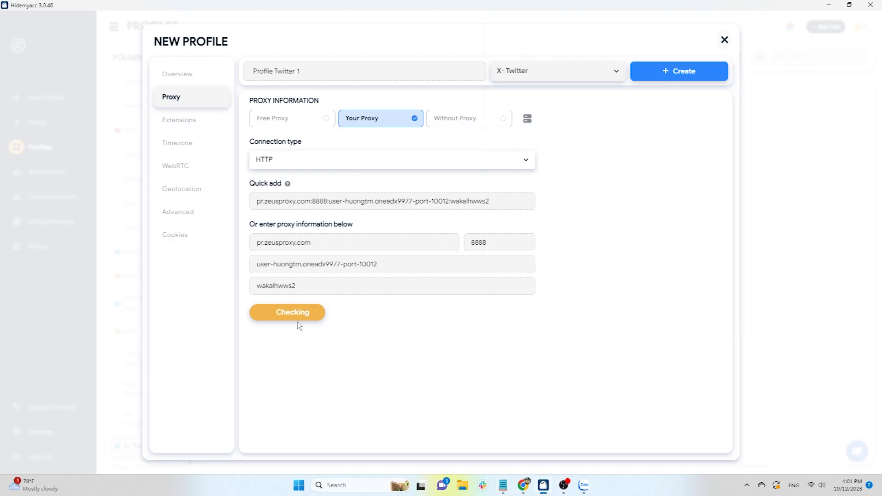
pyautogui.click(679, 73)
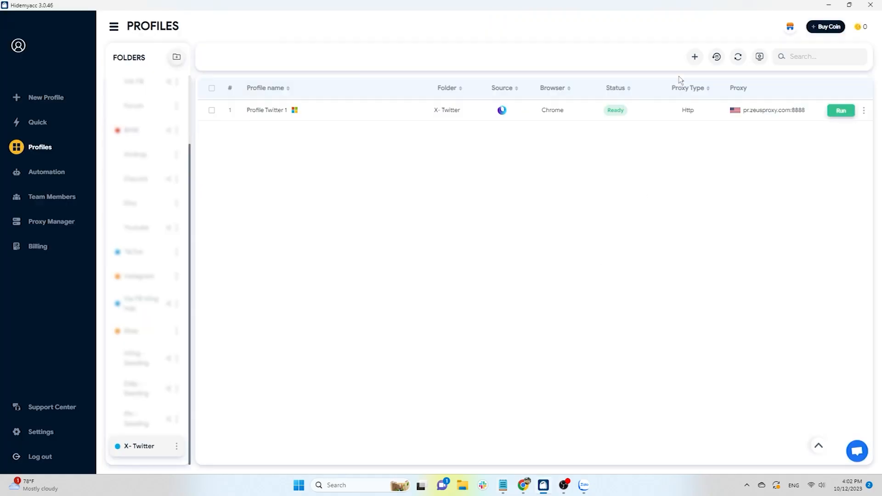
pyautogui.click(693, 56)
# Create Profile Twitter 2 with the next proxy line from the notes, checked and saved
pyautogui.click(343, 72)
pyautogui.write('Profile Twt')
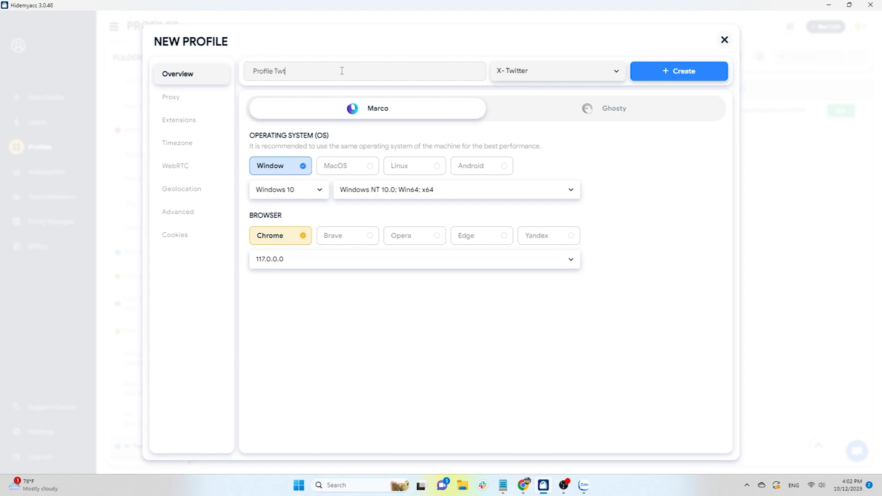
pyautogui.click(207, 99)
pyautogui.click(367, 120)
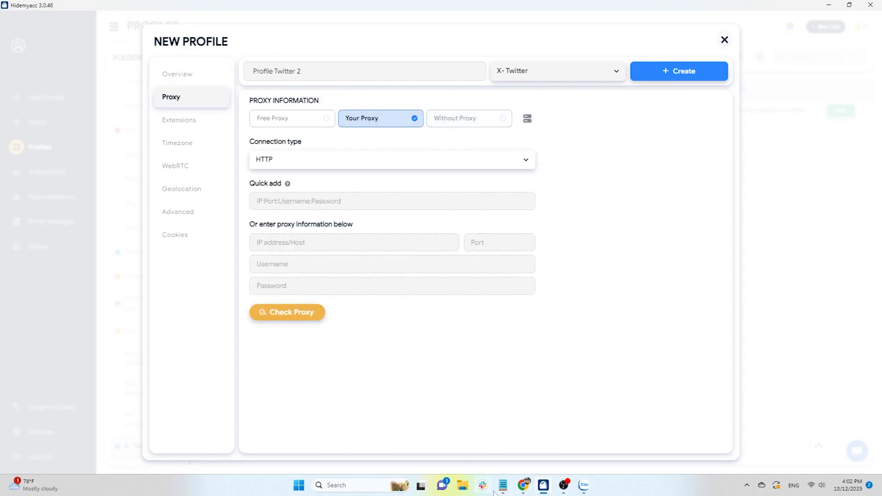
pyautogui.hotkey('alt', 'Tab')
pyautogui.tripleClick(505, 61)
pyautogui.hotkey('ctrl', 'x')
pyautogui.click(307, 201)
pyautogui.hotkey('ctrl', 'v')
pyautogui.click(317, 314)
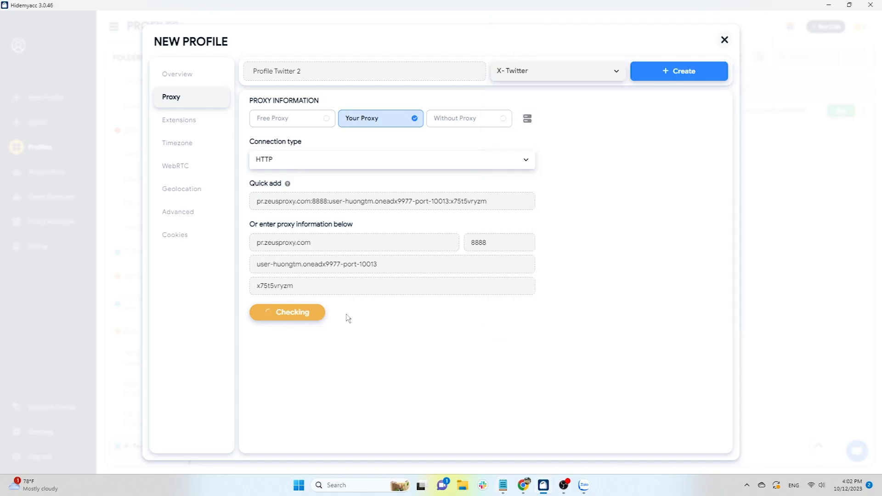
pyautogui.click(689, 72)
pyautogui.click(694, 57)
# Create Profile Twitter 3 with another proxy line from the notes, checked and saved
pyautogui.click(402, 67)
pyautogui.write('Pr')
pyautogui.click(227, 96)
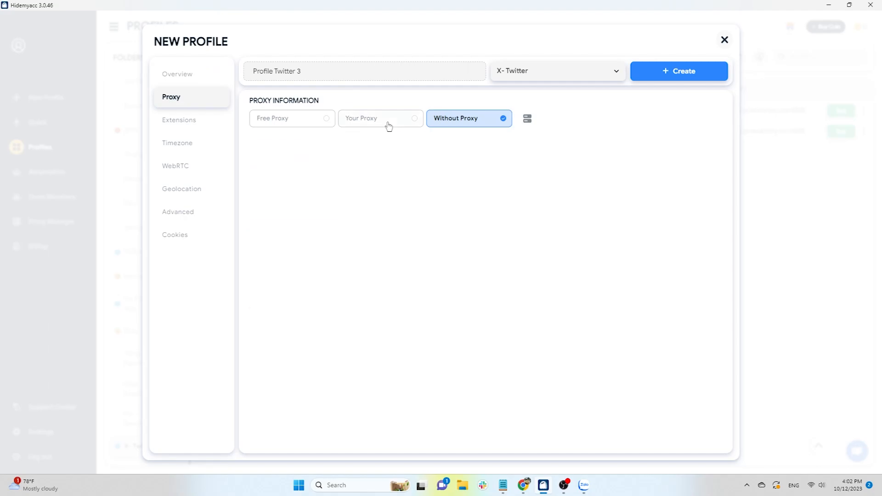
pyautogui.click(381, 118)
pyautogui.hotkey('alt', 'Tab')
pyautogui.tripleClick(505, 62)
pyautogui.hotkey('ctrl', 'x')
pyautogui.click(302, 201)
pyautogui.hotkey('ctrl', 'v')
pyautogui.click(305, 316)
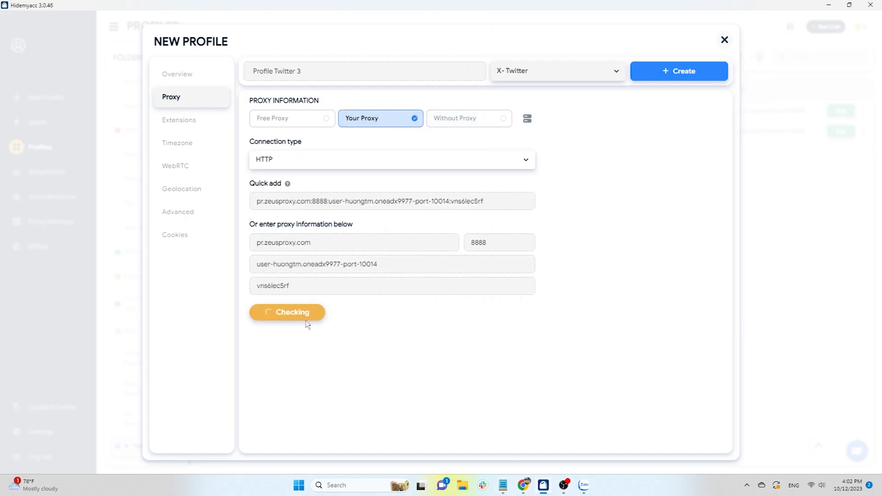
pyautogui.click(669, 72)
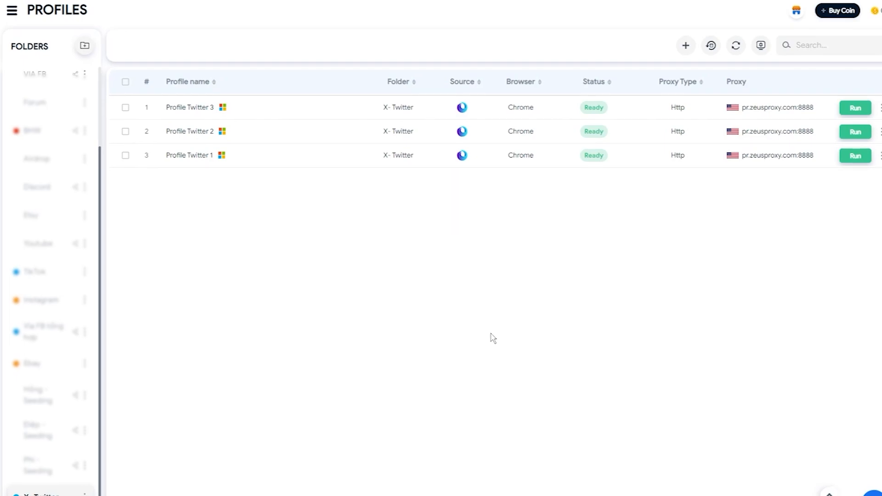
# Run all three Twitter profiles and tile their windows into left, middle and right thirds
pyautogui.click(126, 82)
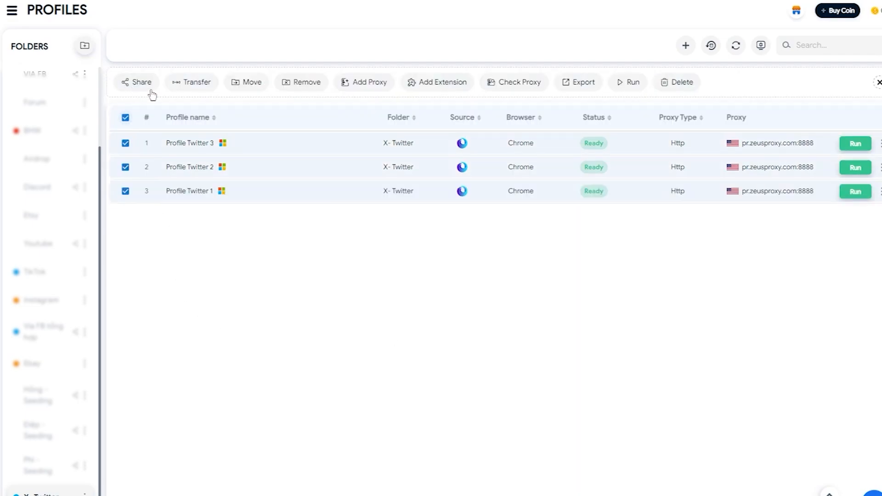
pyautogui.click(634, 87)
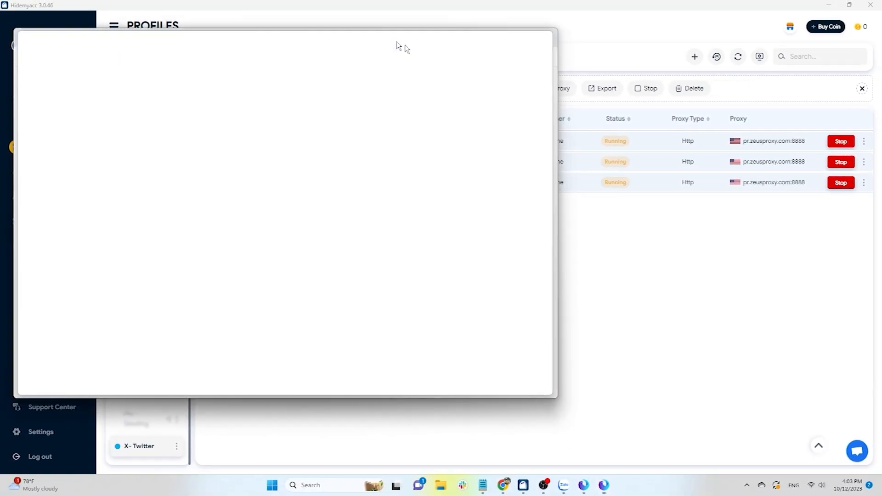
pyautogui.moveTo(635, 45)
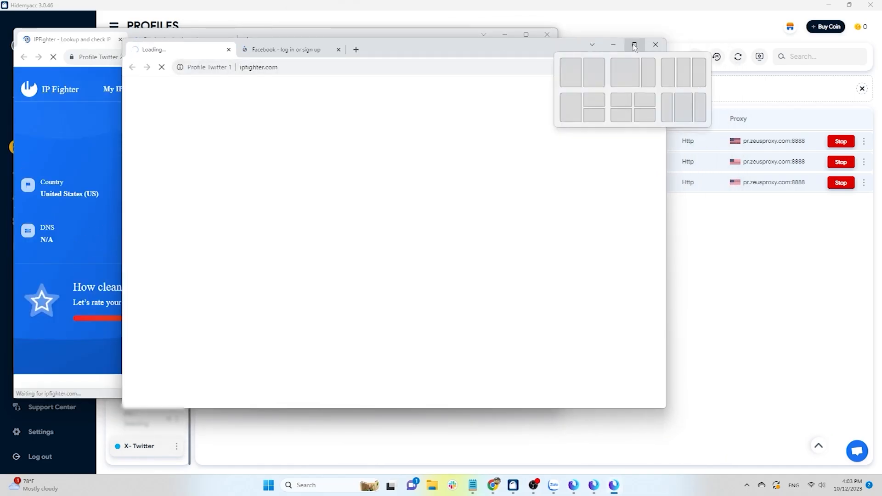
pyautogui.click(668, 74)
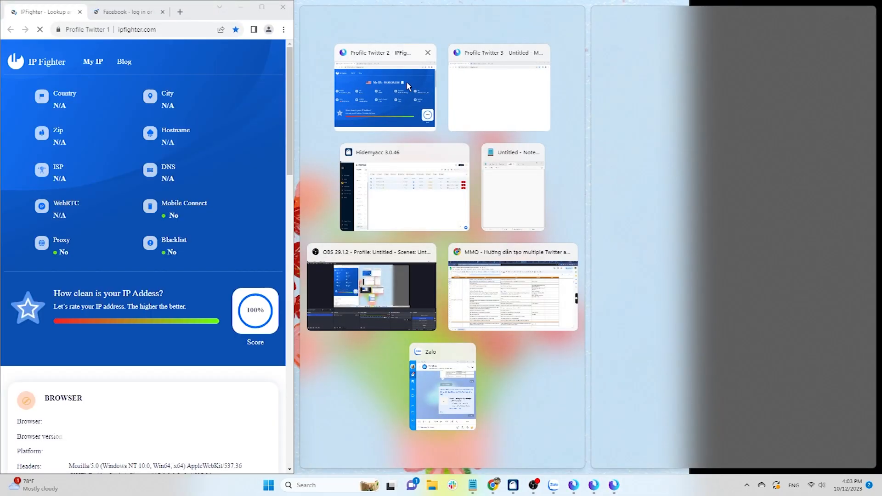
pyautogui.click(402, 92)
pyautogui.click(667, 141)
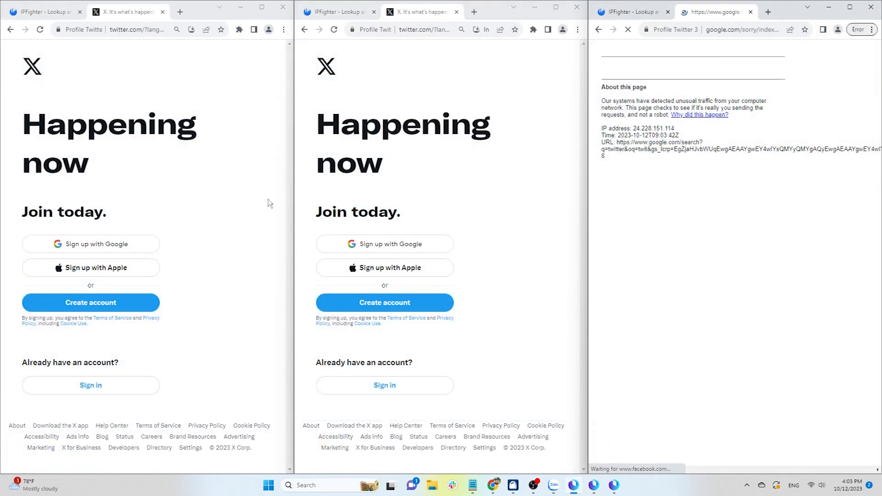
# Open X's sign-up form in all three profile windows
pyautogui.click(144, 304)
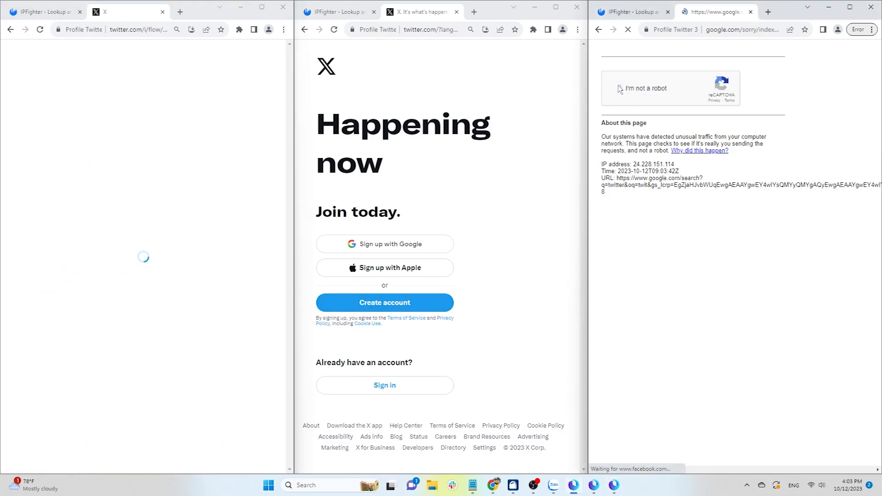
pyautogui.click(664, 153)
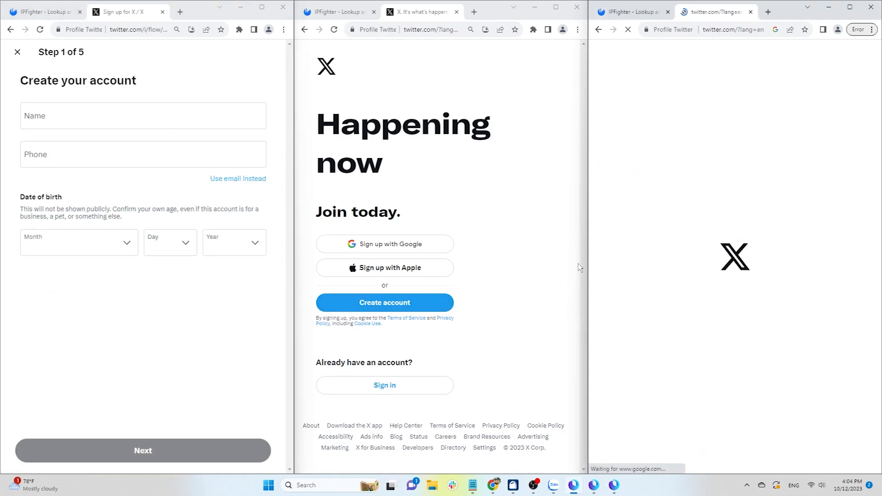
pyautogui.click(448, 301)
# Enter a display name for each of the three new accounts
pyautogui.click(89, 118)
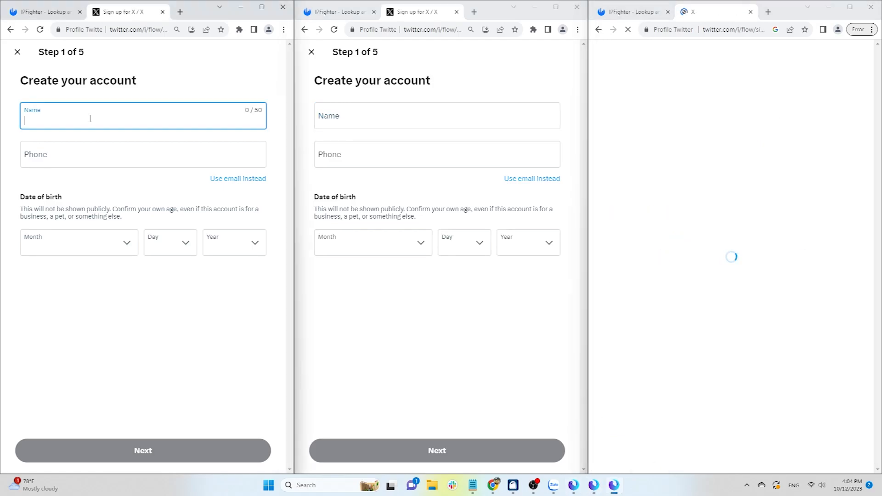
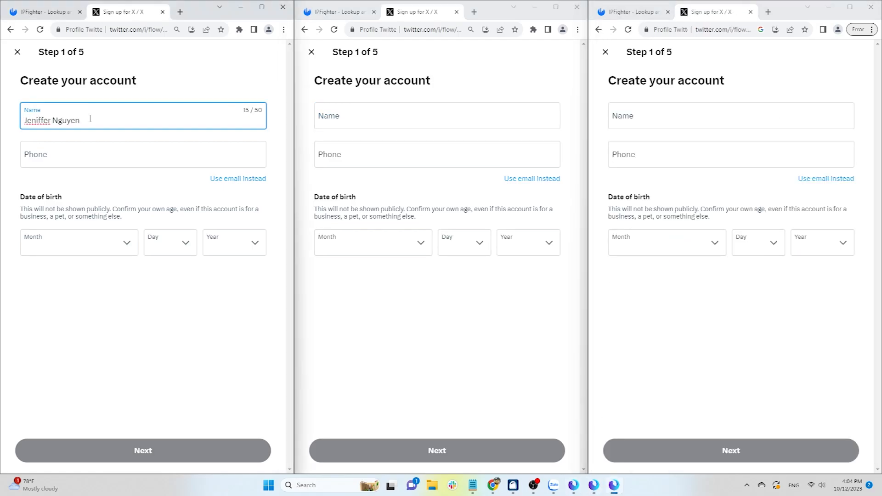
pyautogui.click(368, 115)
pyautogui.write('David')
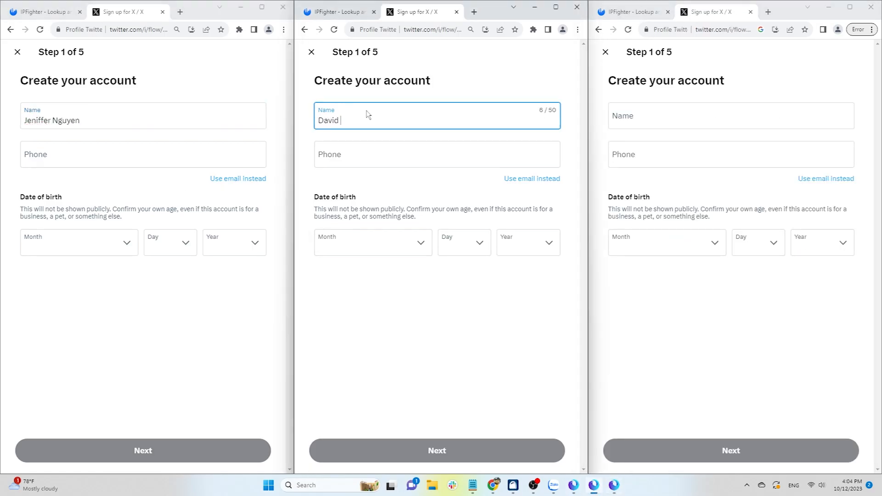
pyautogui.click(642, 119)
pyautogui.write('Blueperrry Vos')
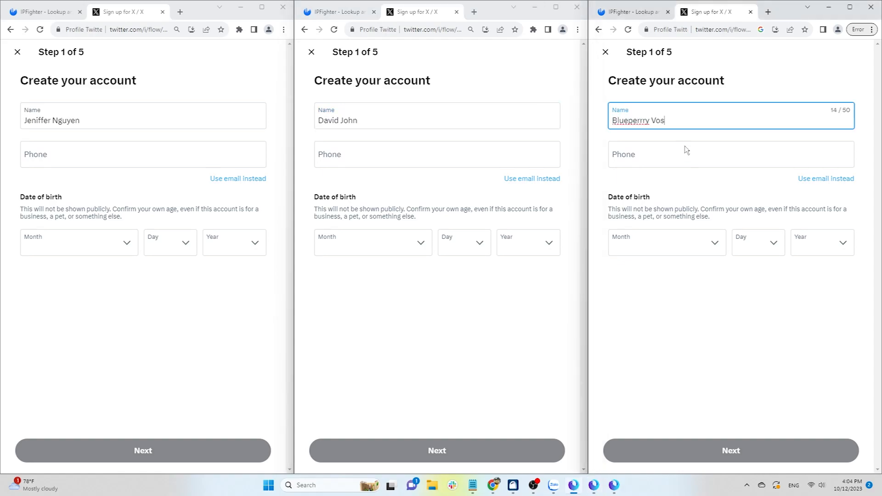
# Switch all three sign-up forms to use email instead of phone
pyautogui.click(847, 178)
pyautogui.click(541, 178)
pyautogui.click(239, 179)
# Open mail.tm in a new tab in each of the three profiles
pyautogui.click(181, 12)
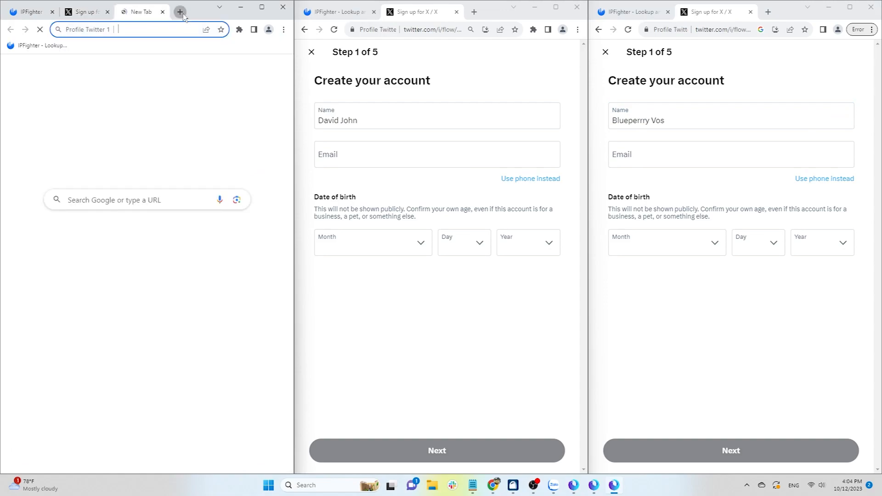
pyautogui.write('mail.tm')
pyautogui.press('Return')
pyautogui.click(148, 28)
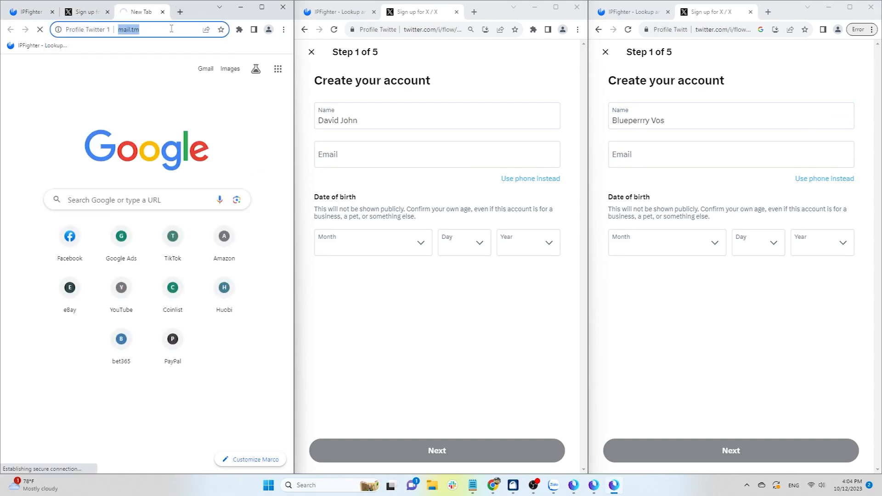
pyautogui.click(474, 12)
pyautogui.write('mail.tm')
pyautogui.press('Return')
pyautogui.click(768, 12)
pyautogui.write('mail.tm')
pyautogui.press('Return')
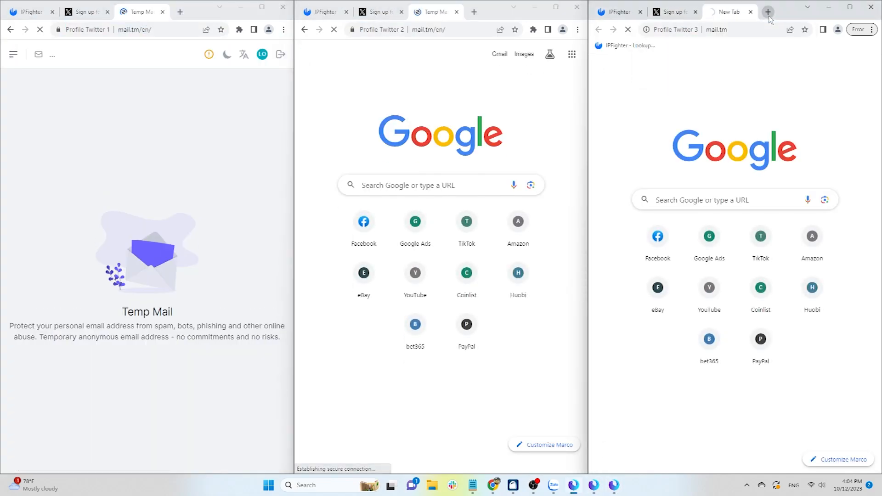
# Fill the first sign-up form with its temporary address and birth date 9 February 1997
pyautogui.click(93, 19)
pyautogui.click(92, 156)
pyautogui.hotkey('ctrl', 'v')
pyautogui.click(78, 242)
pyautogui.click(69, 279)
pyautogui.click(162, 249)
pyautogui.click(151, 350)
pyautogui.click(234, 242)
pyautogui.click(235, 339)
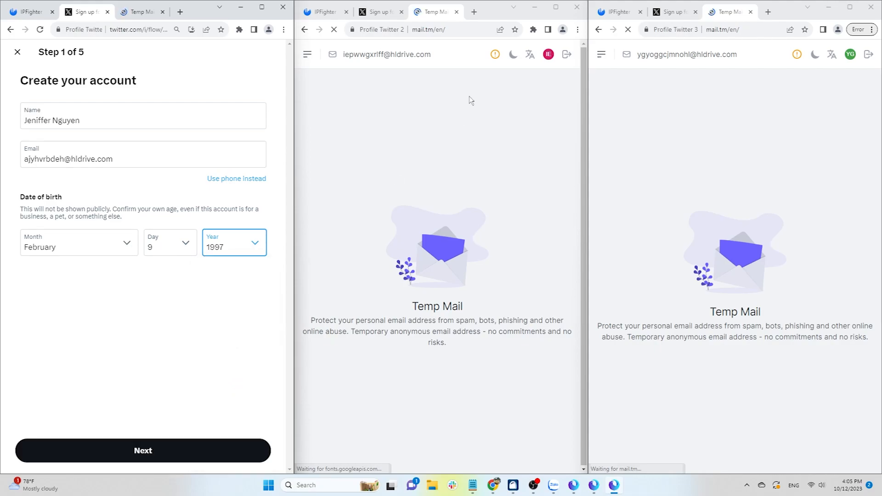
# Fill the second sign-up form with its temporary address and birth date 12 May 2000
pyautogui.click(395, 55)
pyautogui.click(379, 11)
pyautogui.click(365, 159)
pyautogui.hotkey('ctrl', 'v')
pyautogui.click(378, 249)
pyautogui.click(349, 309)
pyautogui.click(482, 248)
pyautogui.click(457, 374)
pyautogui.click(528, 243)
pyautogui.scroll(-4, 522, 382)
pyautogui.click(508, 315)
# Fill the third sign-up form with its temporary address and birth date 14 August 1994
pyautogui.click(673, 12)
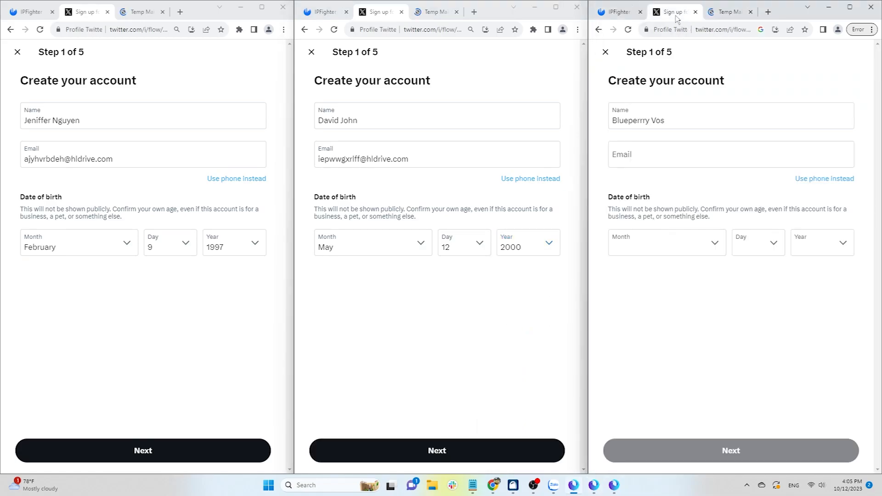
pyautogui.click(652, 158)
pyautogui.hotkey('ctrl', 'v')
pyautogui.click(651, 241)
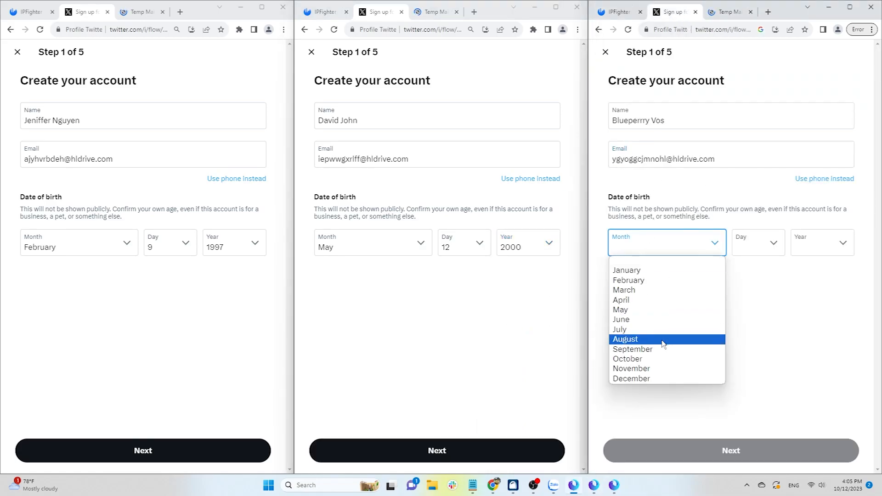
pyautogui.click(664, 343)
pyautogui.click(759, 242)
pyautogui.click(748, 398)
pyautogui.click(822, 243)
pyautogui.scroll(-3, 814, 376)
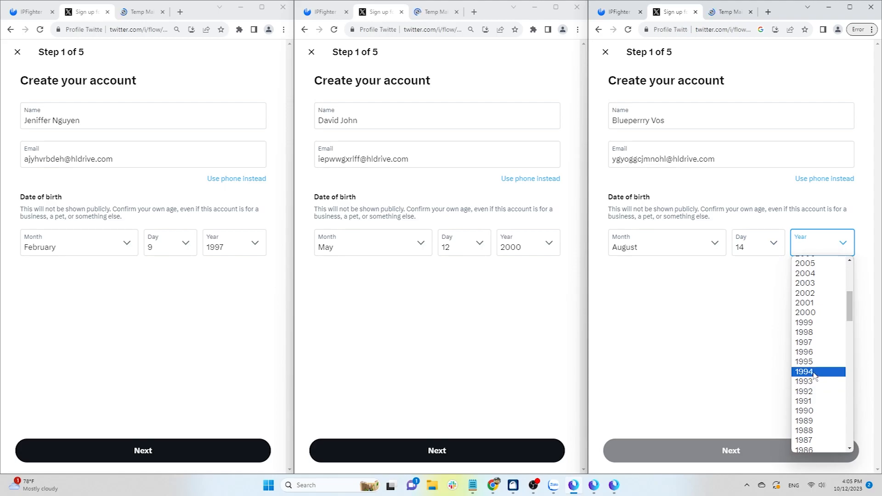
pyautogui.click(805, 371)
# Advance all three forms past the details and tracking pages and submit each sign-up
pyautogui.click(732, 451)
pyautogui.click(528, 455)
pyautogui.click(248, 455)
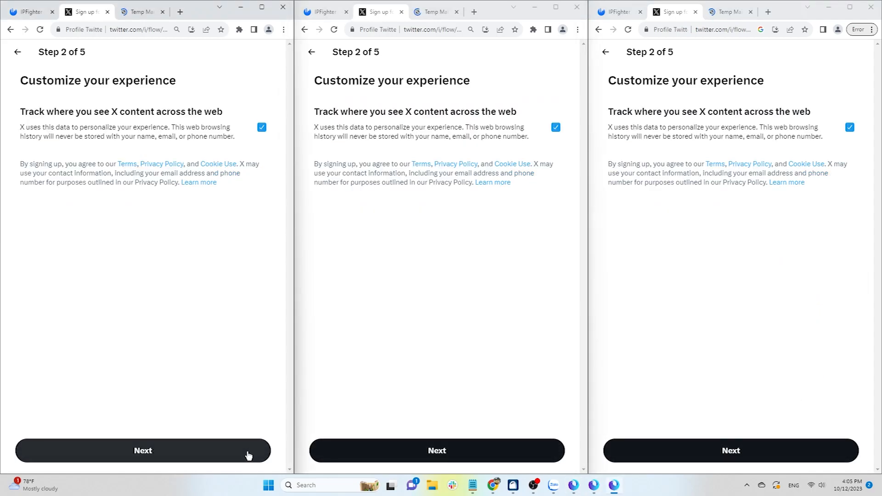
pyautogui.click(248, 455)
pyautogui.click(319, 448)
pyautogui.click(625, 455)
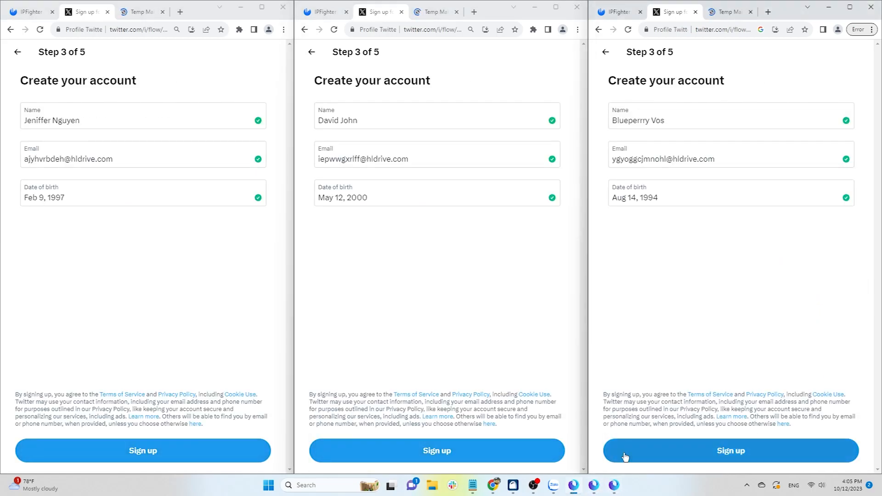
pyautogui.click(625, 455)
pyautogui.click(367, 455)
pyautogui.click(251, 452)
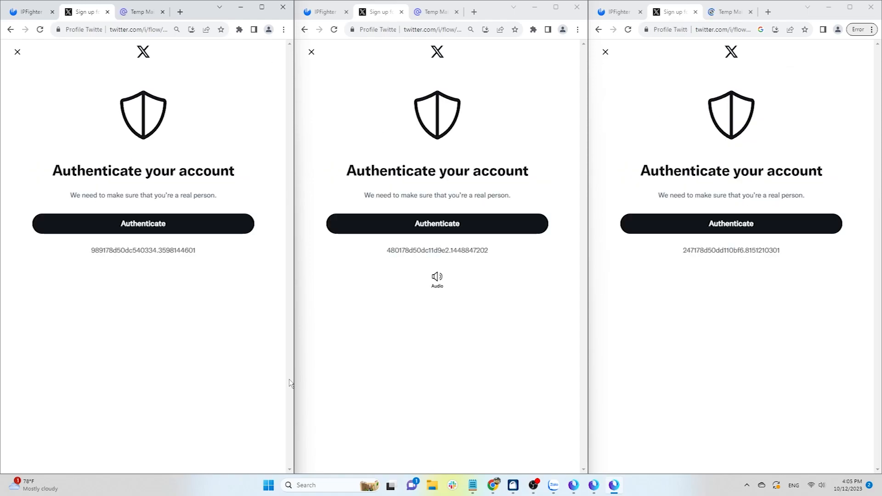
# Solve the first account's two seat-matching puzzles by cycling seats and submitting each answer
pyautogui.click(196, 229)
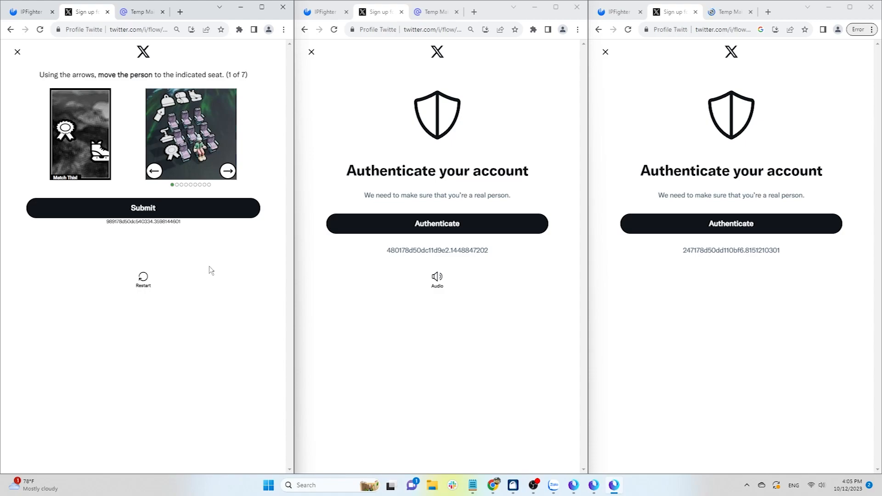
pyautogui.click(228, 170)
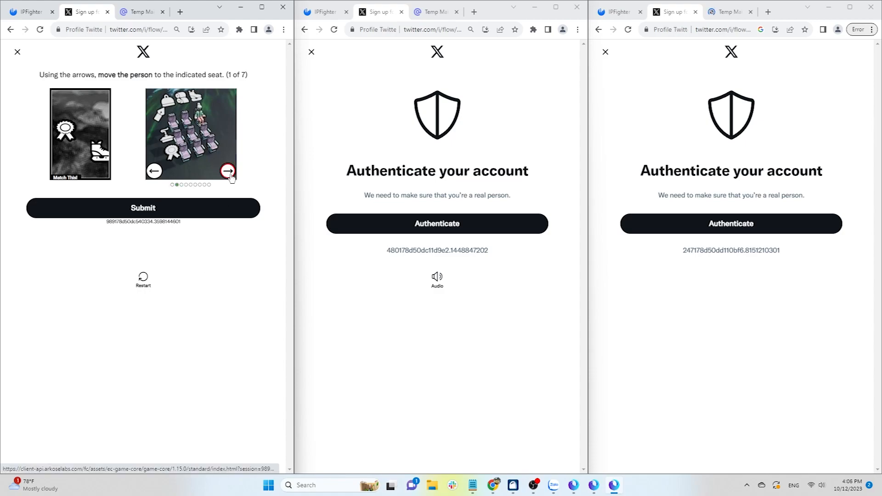
pyautogui.click(228, 171)
pyautogui.click(230, 174)
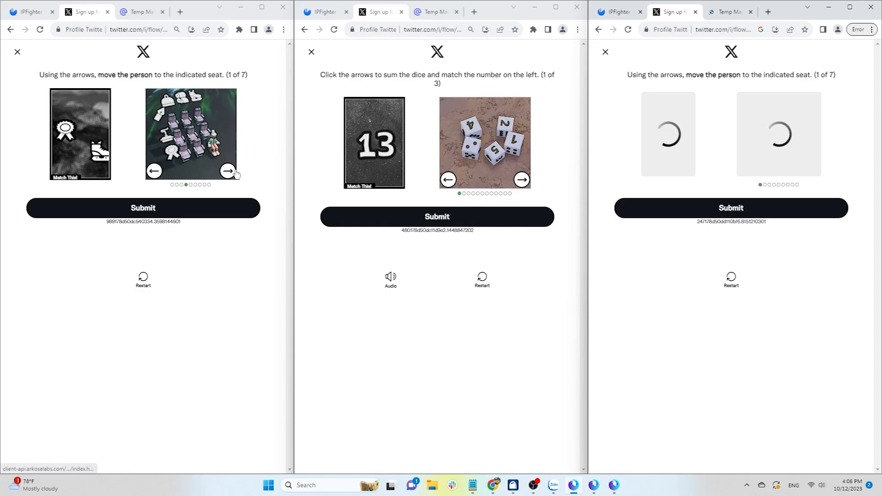
pyautogui.click(227, 171)
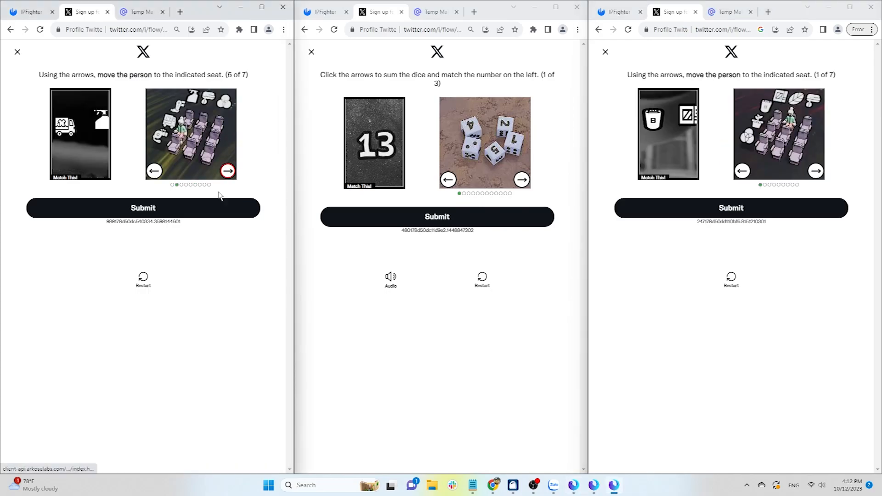
pyautogui.click(193, 206)
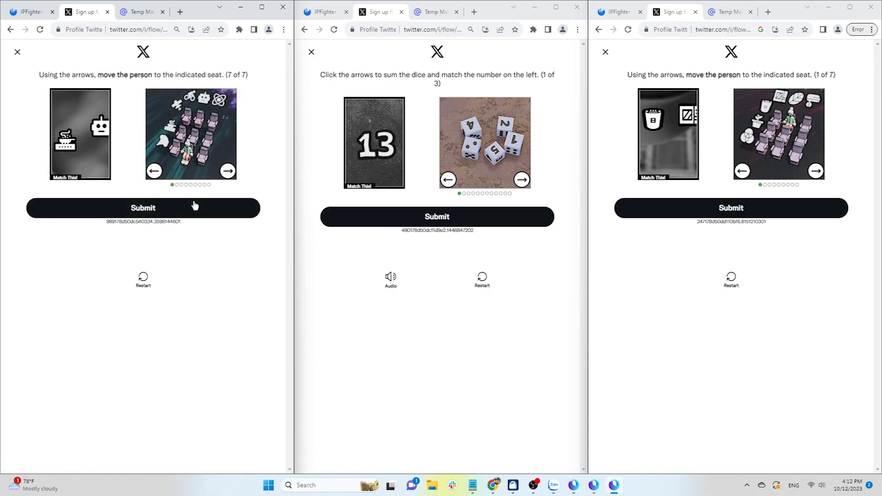
pyautogui.click(154, 171)
pyautogui.click(155, 171)
pyautogui.click(154, 171)
pyautogui.click(155, 171)
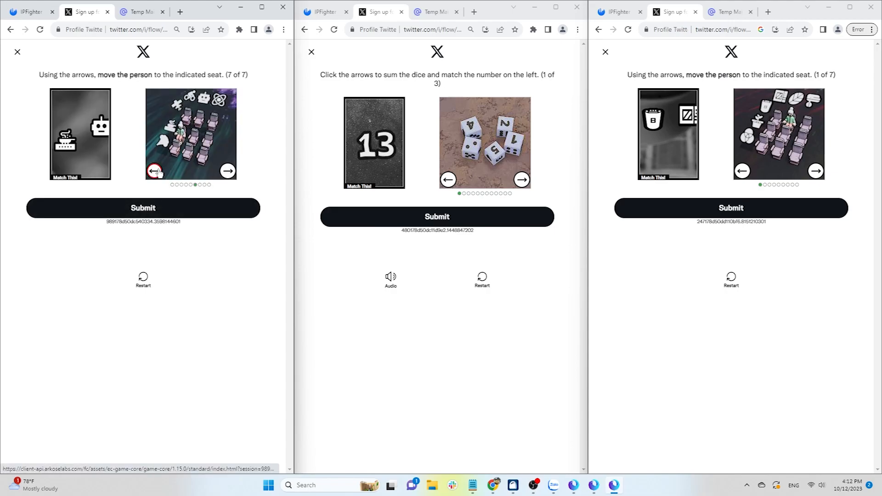
pyautogui.click(227, 171)
pyautogui.click(228, 171)
pyautogui.click(228, 171)
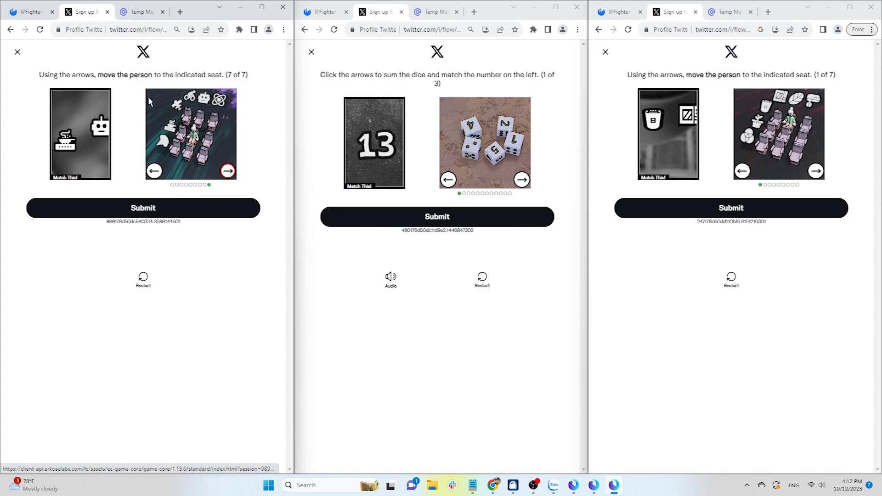
pyautogui.click(189, 202)
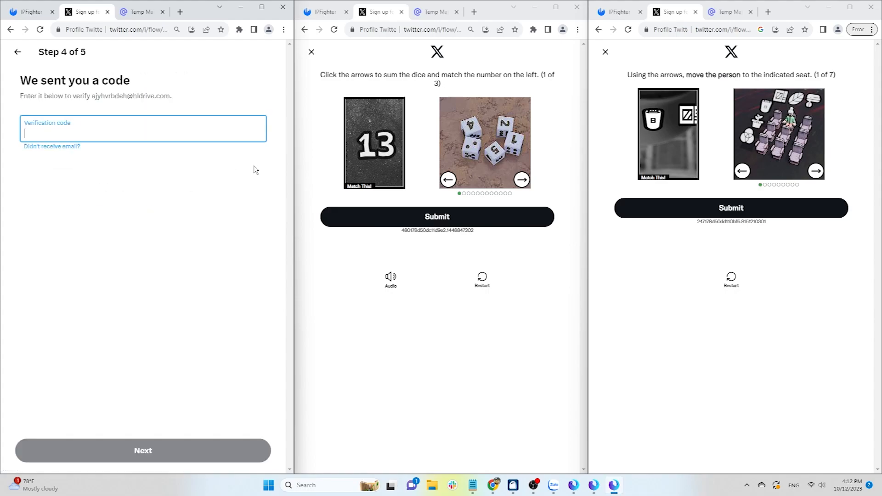
# Paste the emailed verification code from Temp Mail into X's sign-up form and submit it
pyautogui.click(137, 11)
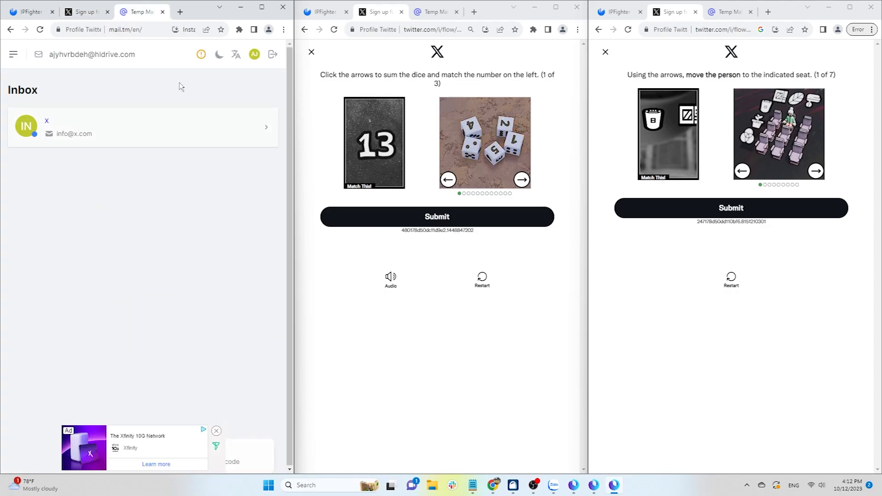
pyautogui.click(167, 126)
pyautogui.click(118, 318)
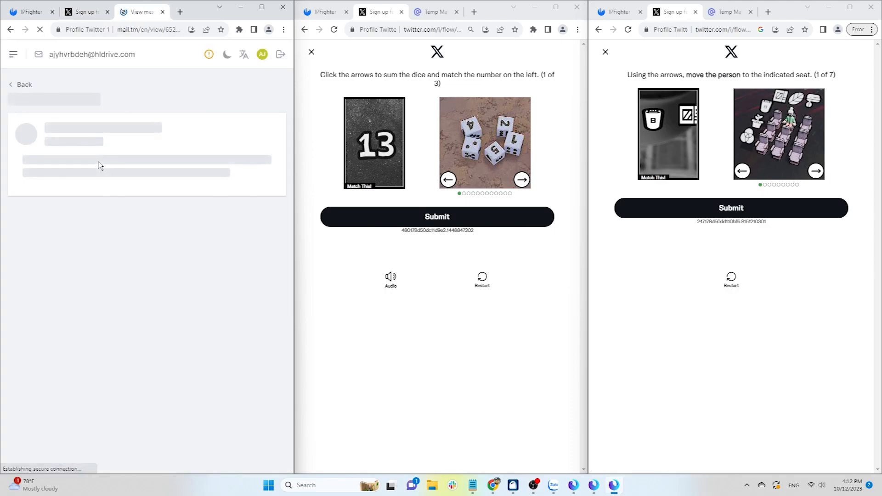
pyautogui.scroll(-3, 118, 222)
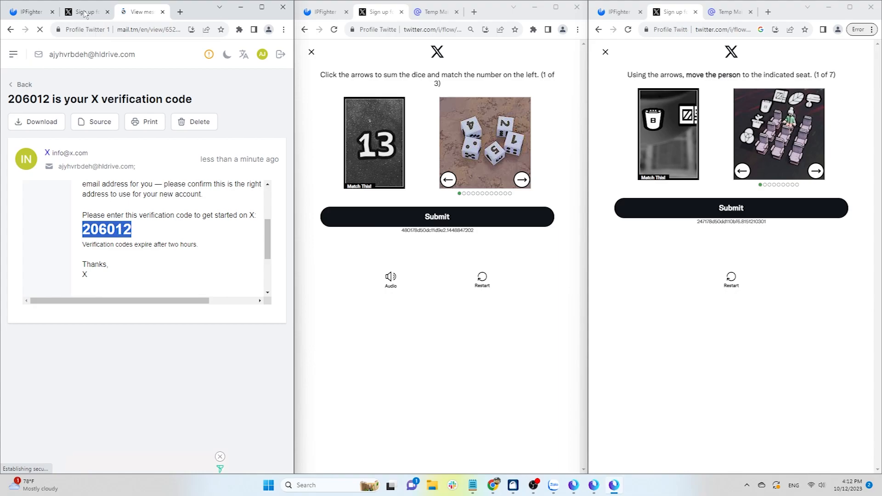
pyautogui.click(87, 12)
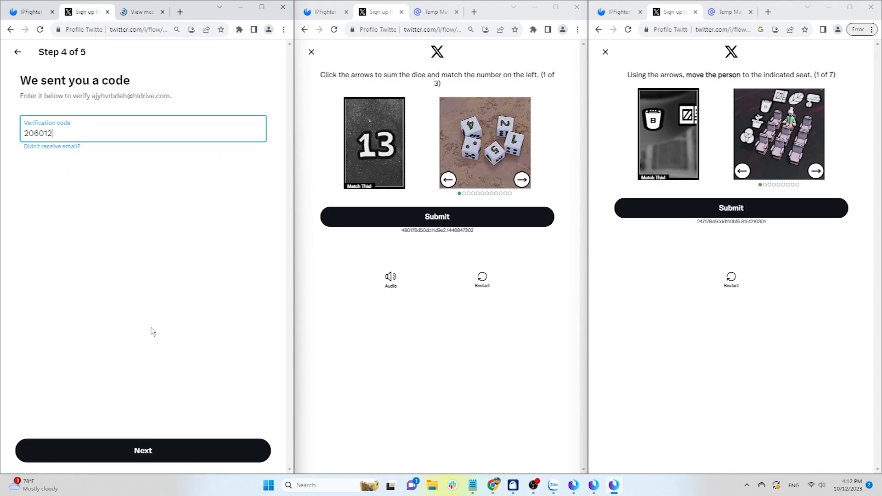
pyautogui.click(165, 448)
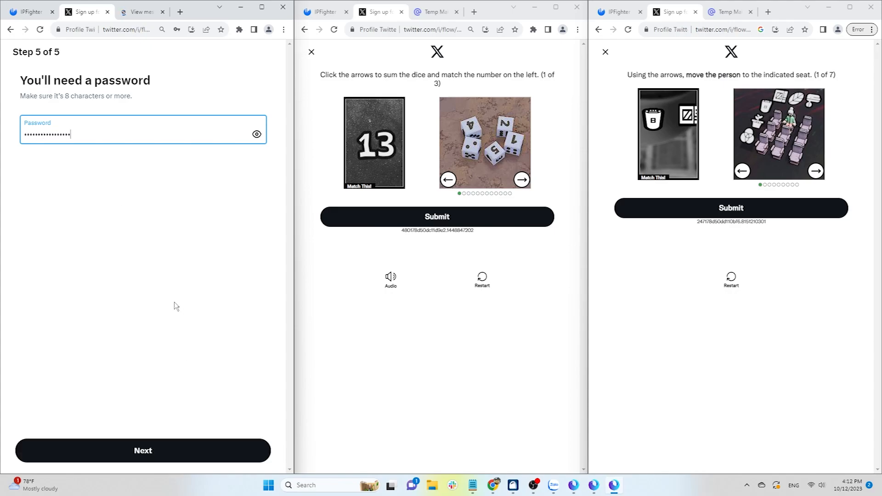
# Submit the account password and save it, then skip profile picture, username and notifications
pyautogui.click(180, 441)
pyautogui.click(173, 162)
pyautogui.click(178, 456)
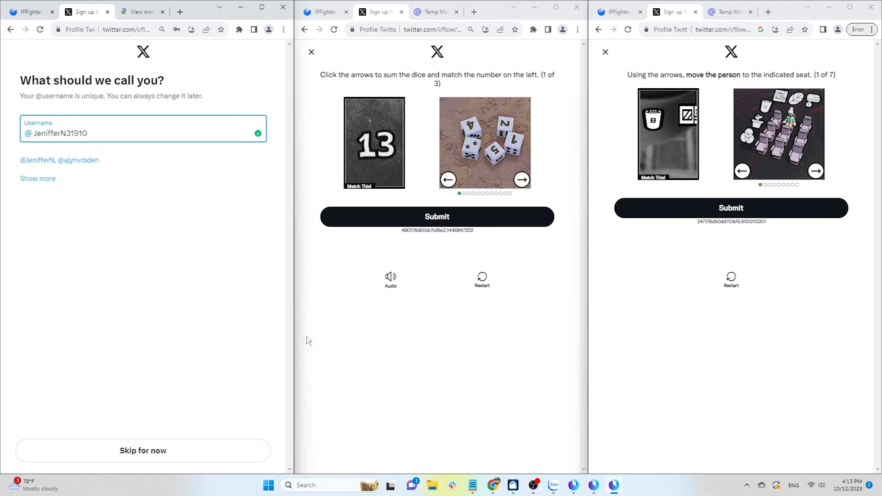
pyautogui.click(183, 454)
pyautogui.click(172, 337)
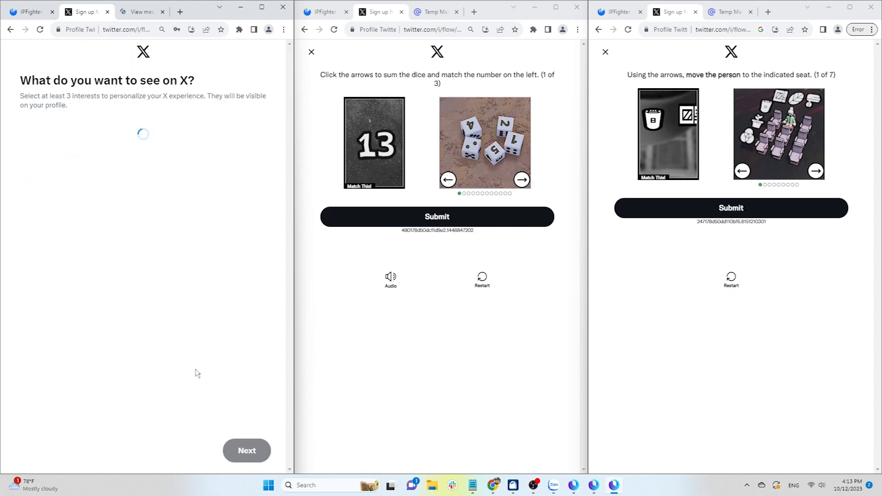
# Choose interests Music, Entertainment, Fashion & beauty and Food, plus BTS ARMY and Pop punk
pyautogui.click(64, 147)
pyautogui.click(119, 149)
pyautogui.click(142, 195)
pyautogui.click(216, 195)
pyautogui.click(257, 453)
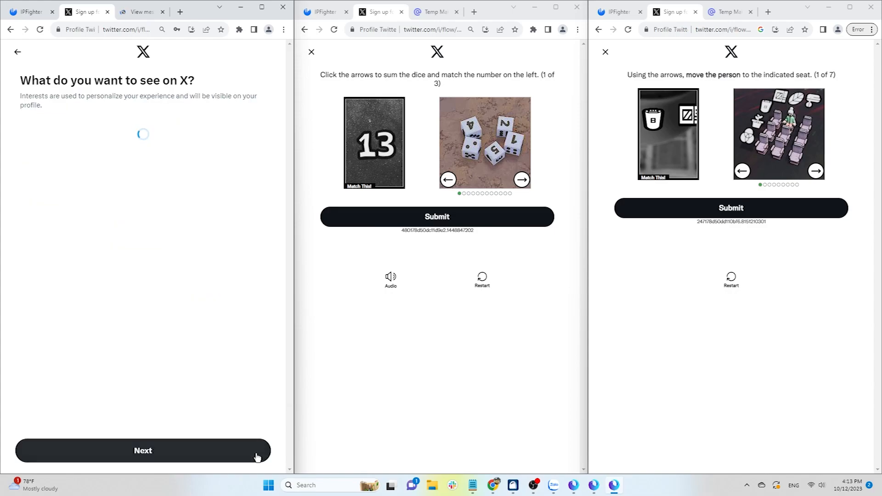
pyautogui.click(211, 176)
pyautogui.click(165, 198)
pyautogui.click(189, 450)
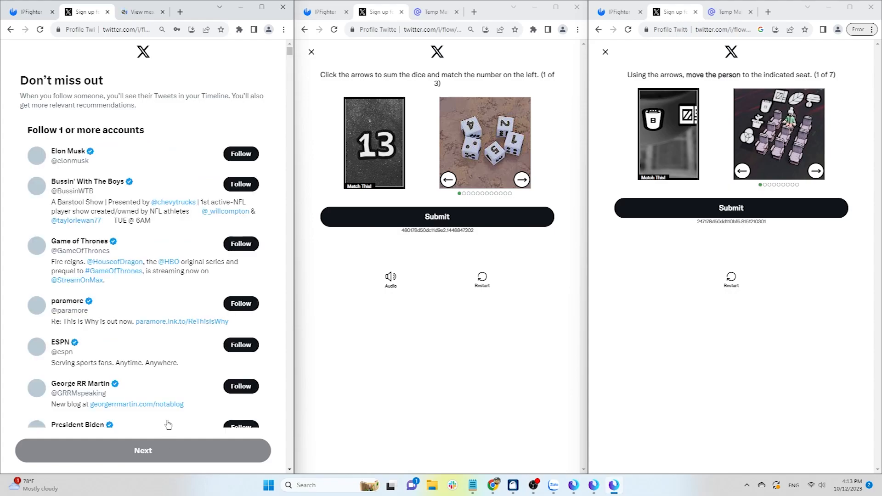
# Follow two suggested accounts and finish onto the X Home timeline
pyautogui.click(239, 154)
pyautogui.click(241, 184)
pyautogui.click(188, 451)
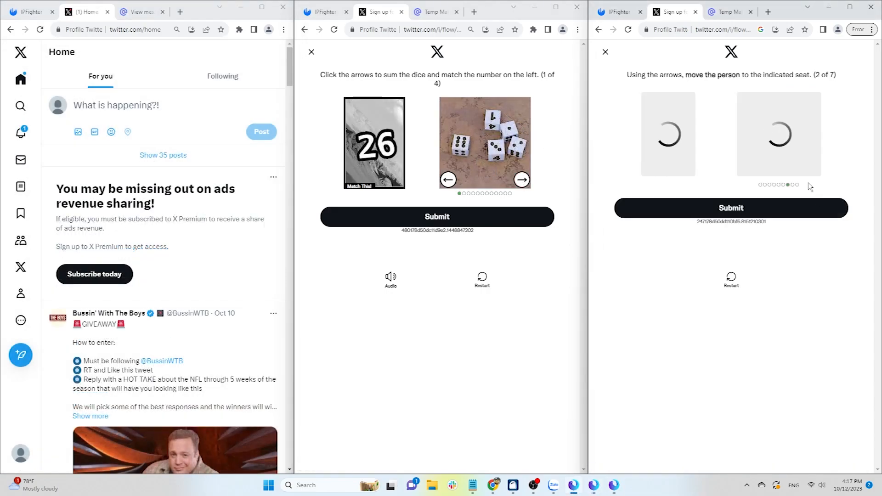
# Solve the series of seat captcha puzzles for the third account
pyautogui.click(778, 205)
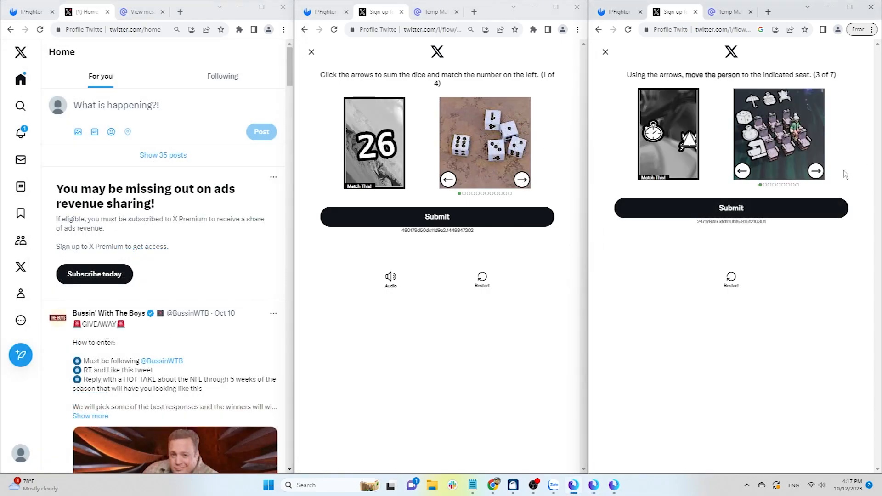
pyautogui.click(776, 207)
pyautogui.click(839, 207)
pyautogui.click(841, 207)
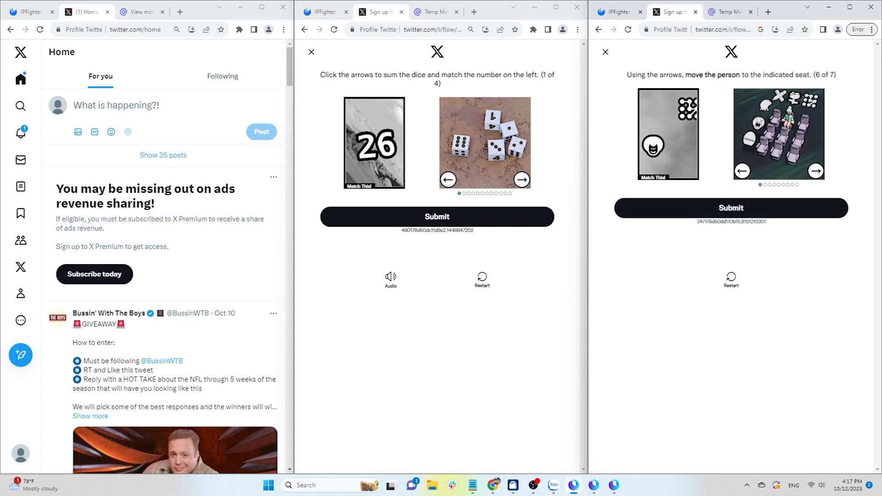
pyautogui.click(819, 176)
pyautogui.click(838, 208)
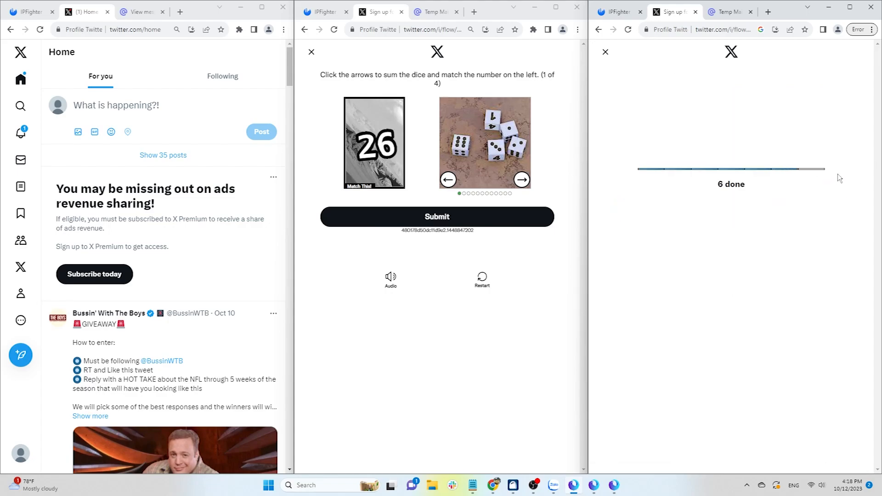
pyautogui.click(768, 210)
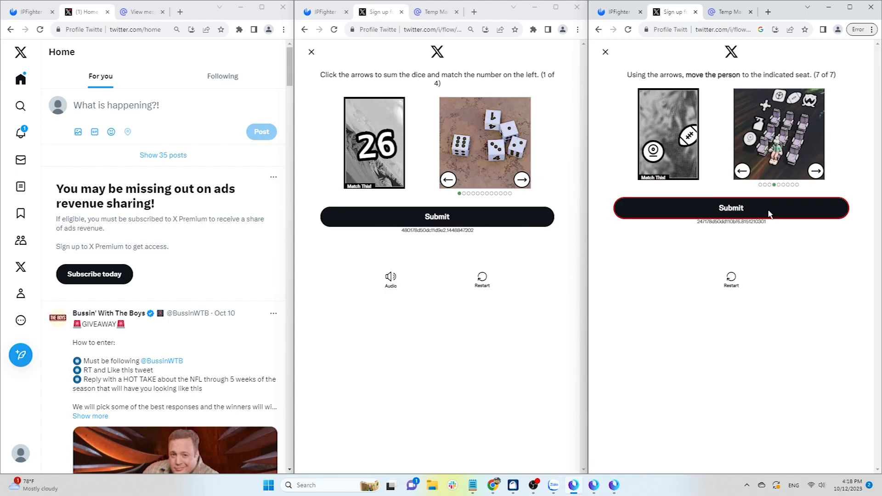
# Copy the verification code from the Temp Mail email and paste it into the sign-up form
pyautogui.click(728, 13)
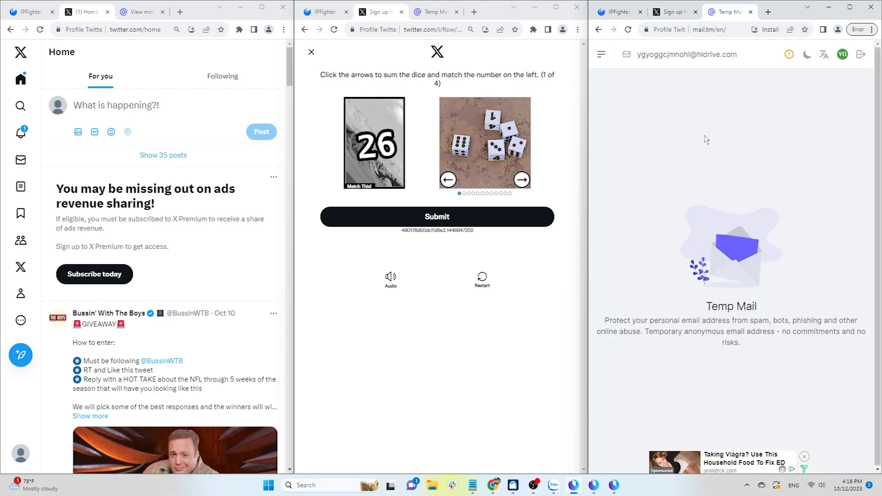
pyautogui.click(705, 145)
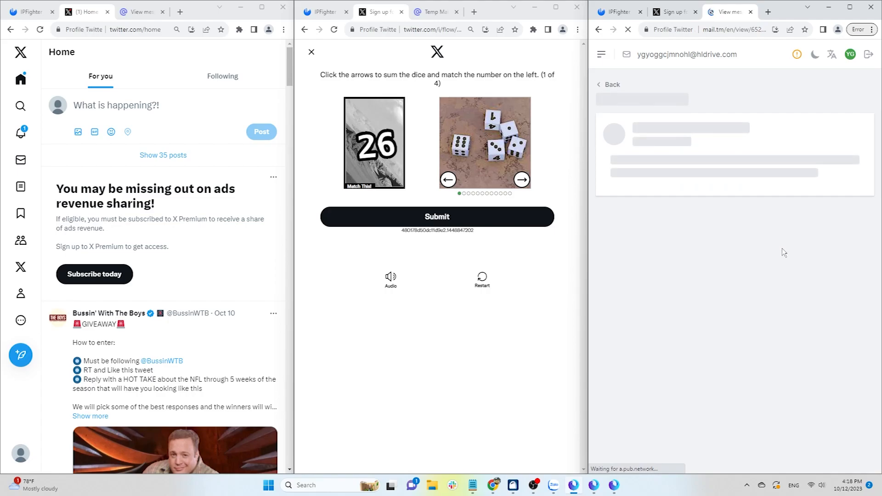
pyautogui.scroll(1, 732, 227)
pyautogui.doubleClick(695, 230)
pyautogui.hotkey('ctrl', 'c')
pyautogui.click(673, 12)
pyautogui.hotkey('ctrl', 'v')
pyautogui.click(772, 459)
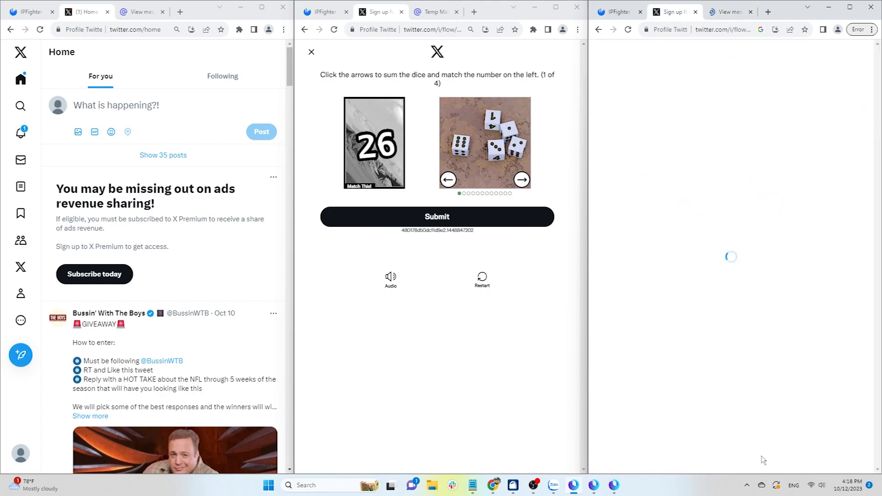
# Set and save a password, then skip profile picture, username and notifications
pyautogui.write('••••')
pyautogui.press('Return')
pyautogui.click(780, 163)
pyautogui.click(751, 454)
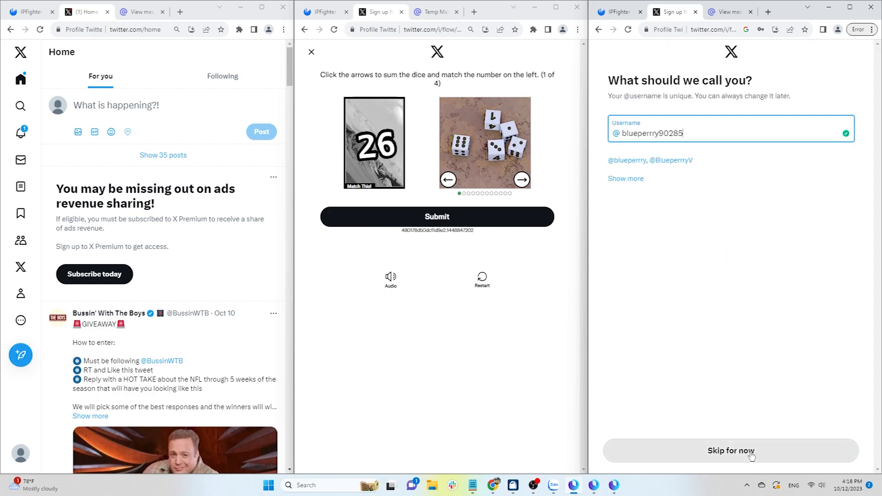
pyautogui.click(752, 454)
pyautogui.click(732, 330)
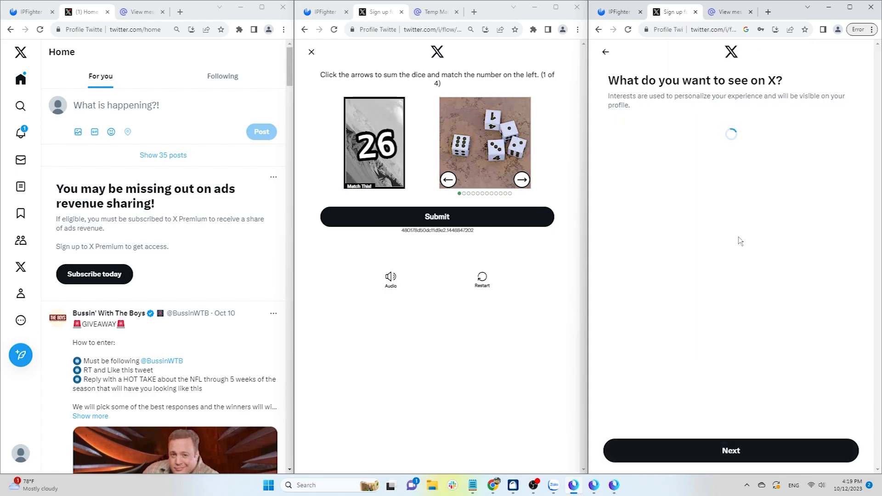
# Choose the Football and La Liga interests plus two music topics
pyautogui.click(660, 153)
pyautogui.click(660, 175)
pyautogui.click(699, 276)
pyautogui.click(699, 251)
pyautogui.click(753, 450)
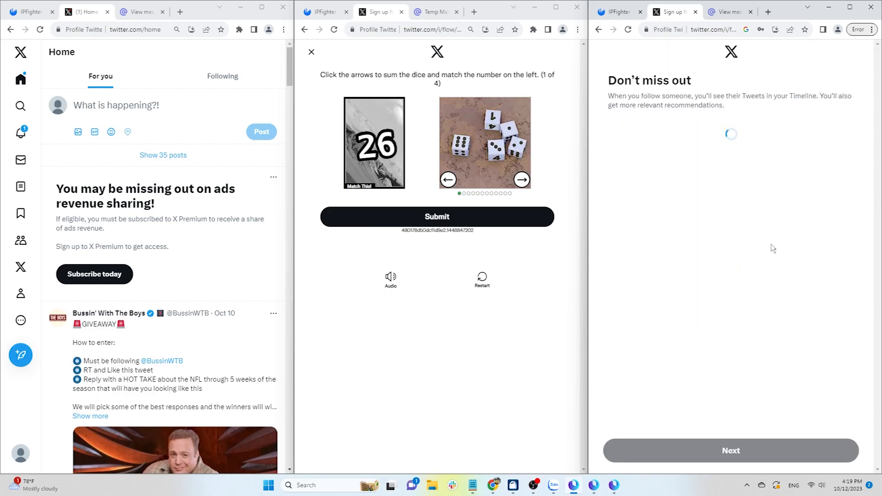
# Follow one suggested account, continue to Home and dismiss the updates notice
pyautogui.click(820, 154)
pyautogui.click(790, 451)
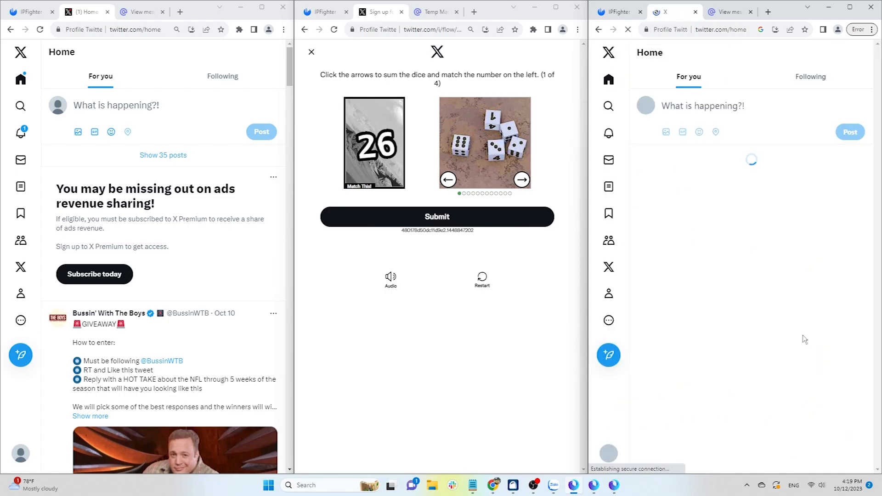
pyautogui.click(735, 289)
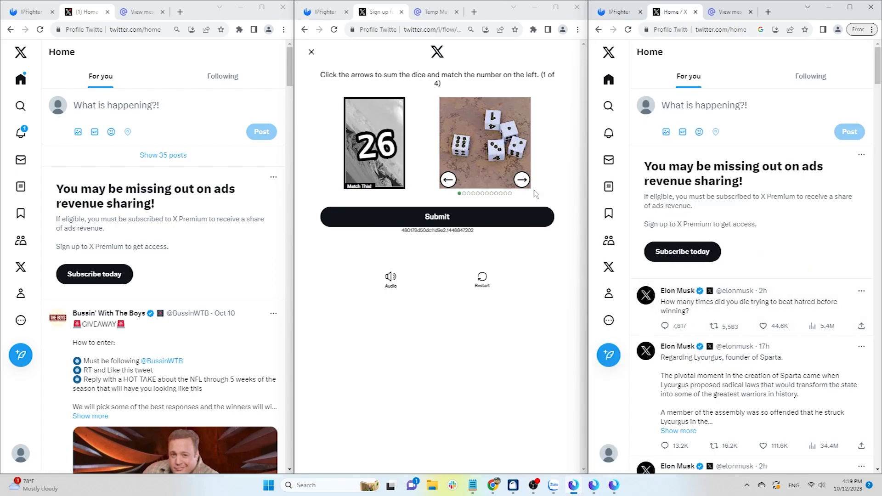
# Solve the dice captcha by cycling to the matching dice set and submitting
pyautogui.click(522, 180)
pyautogui.click(522, 180)
pyautogui.click(522, 180)
pyautogui.click(522, 179)
pyautogui.click(522, 180)
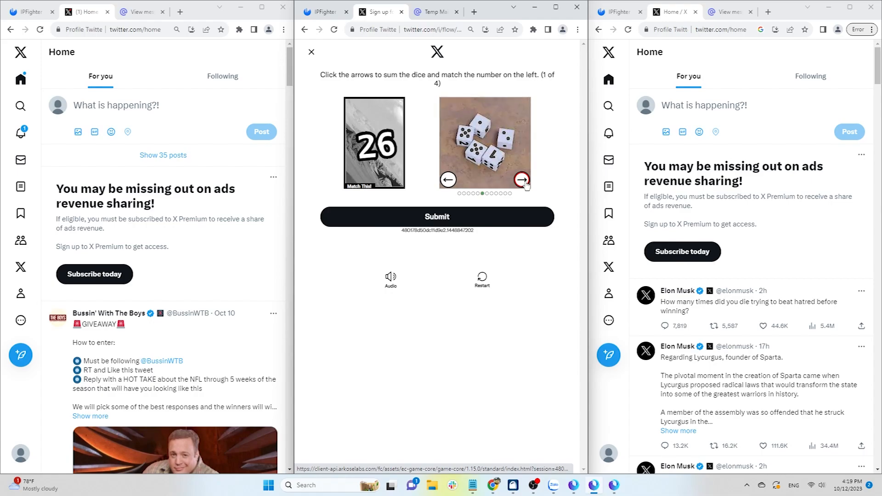
pyautogui.click(522, 180)
pyautogui.click(522, 180)
pyautogui.click(522, 180)
pyautogui.click(522, 180)
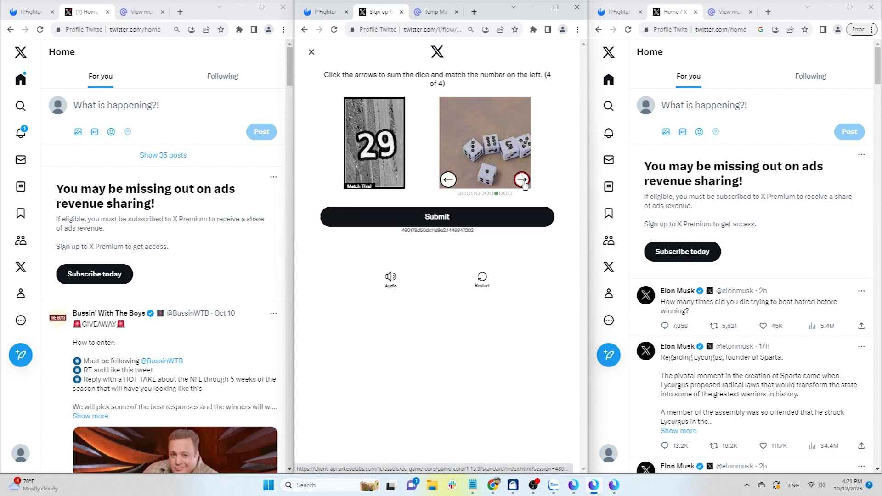
pyautogui.click(522, 180)
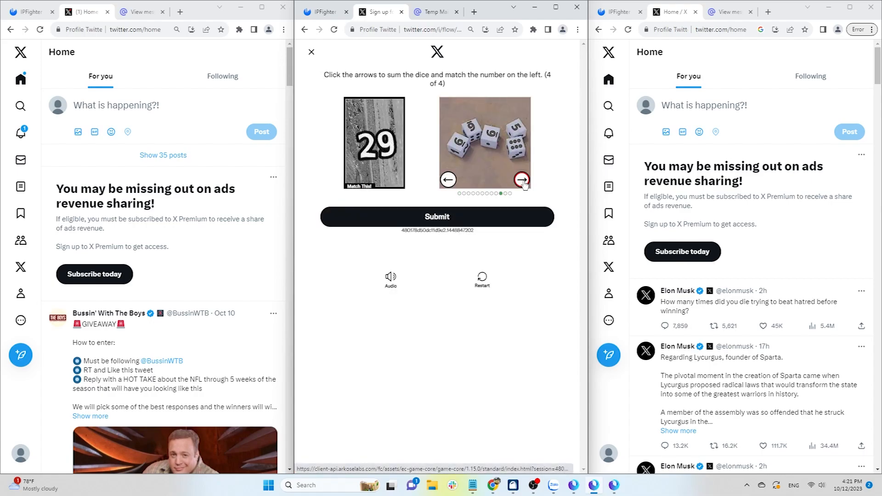
pyautogui.click(476, 210)
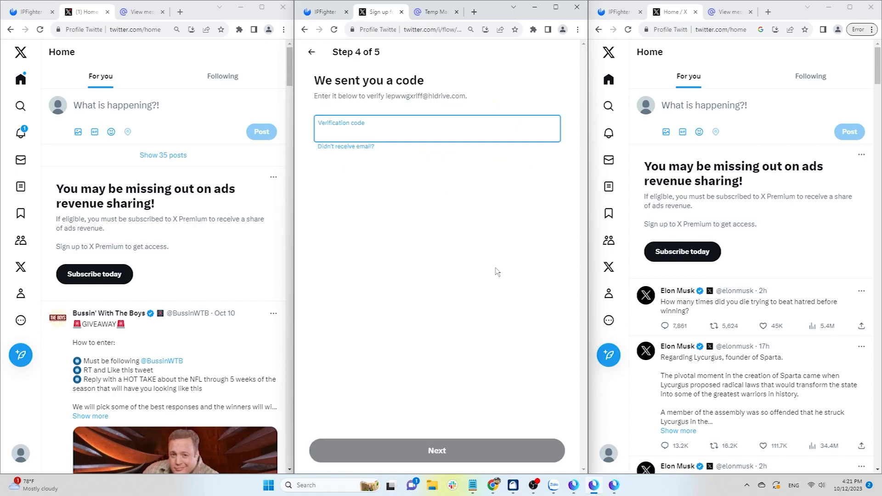
# Reload Temp Mail, take the verification code from X's email and paste it into sign-up
pyautogui.click(430, 14)
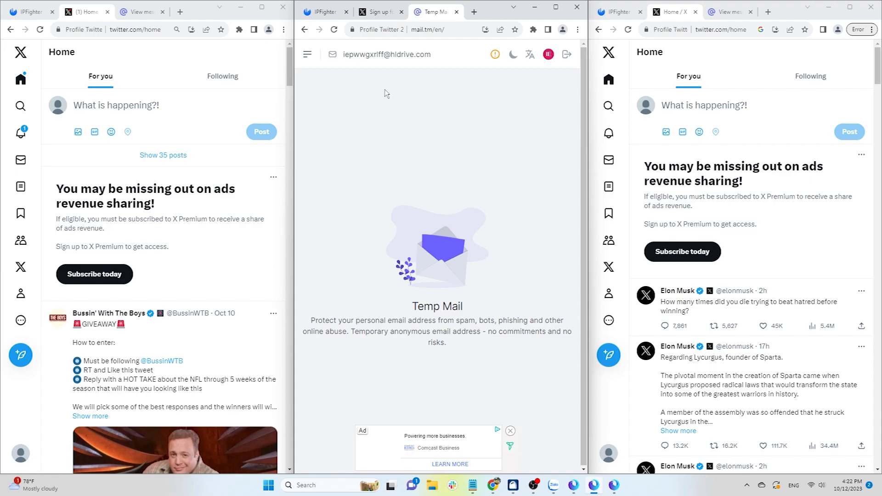
pyautogui.click(334, 30)
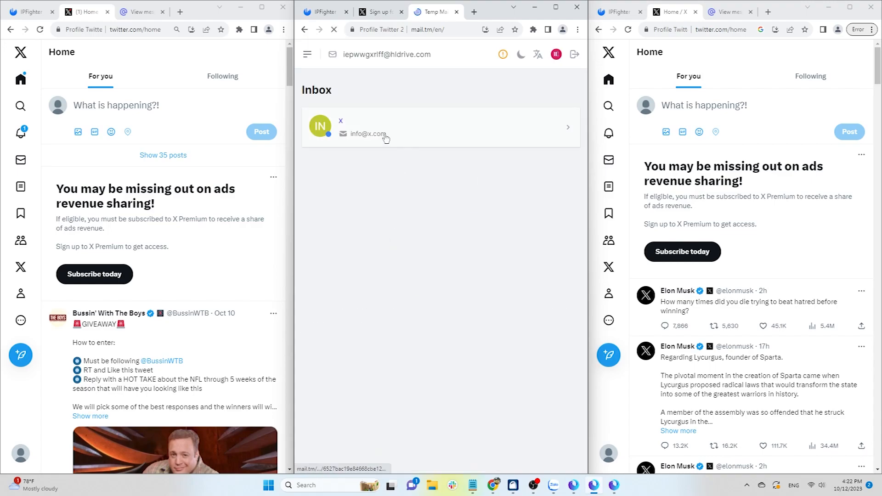
pyautogui.click(441, 153)
pyautogui.scroll(-3, 448, 167)
pyautogui.doubleClick(401, 229)
pyautogui.click(388, 17)
pyautogui.hotkey('ctrl', 'v')
pyautogui.click(448, 450)
# Set and save a password, then skip profile picture, username and notifications
pyautogui.write('••')
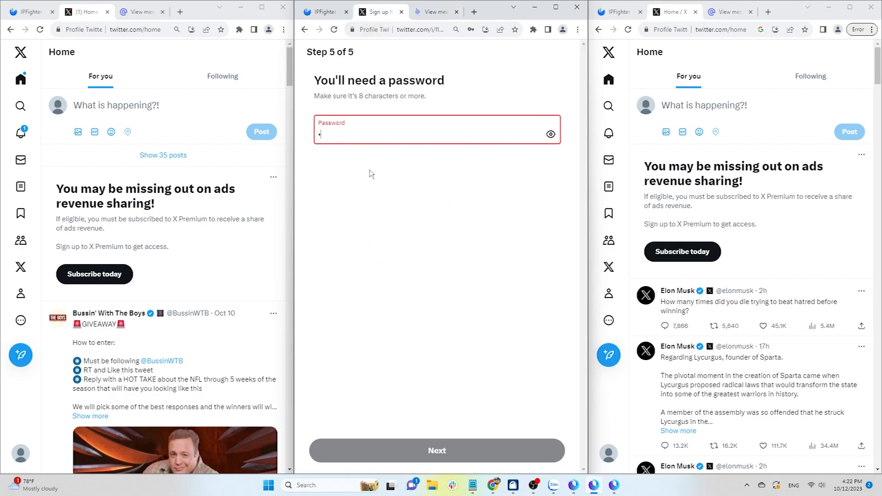
pyautogui.write('•')
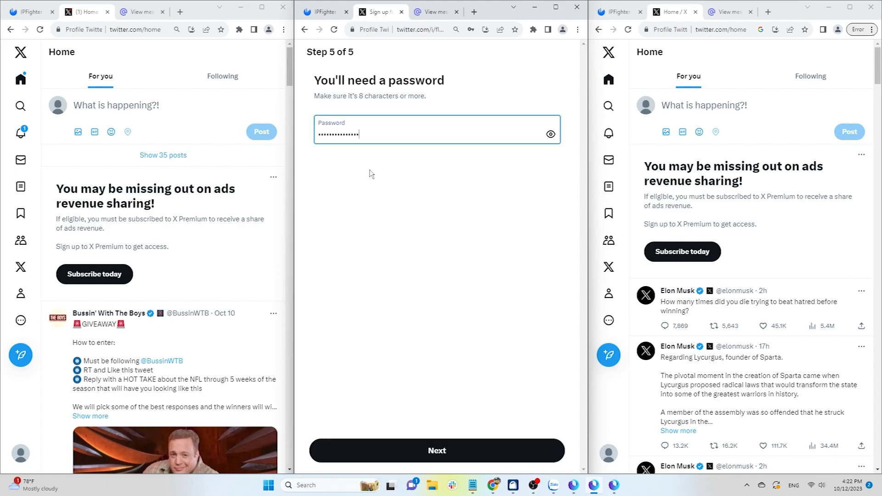
pyautogui.click(445, 449)
pyautogui.click(467, 161)
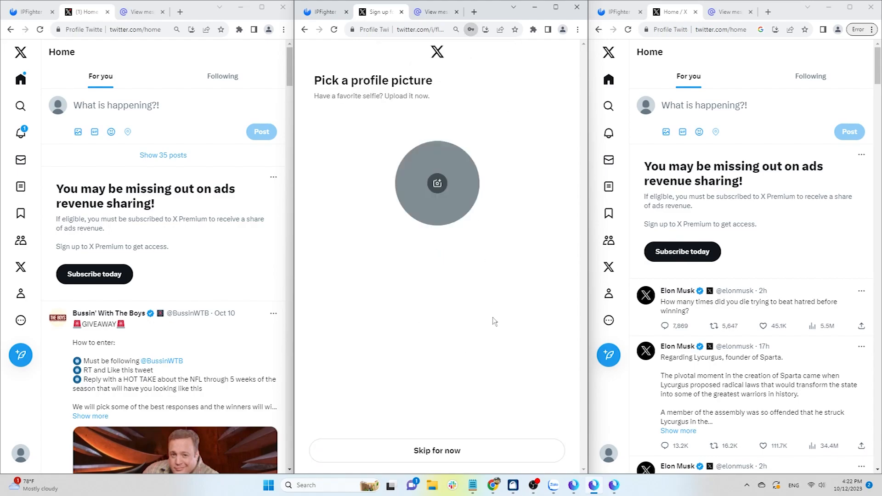
pyautogui.click(444, 454)
pyautogui.click(460, 454)
pyautogui.click(459, 331)
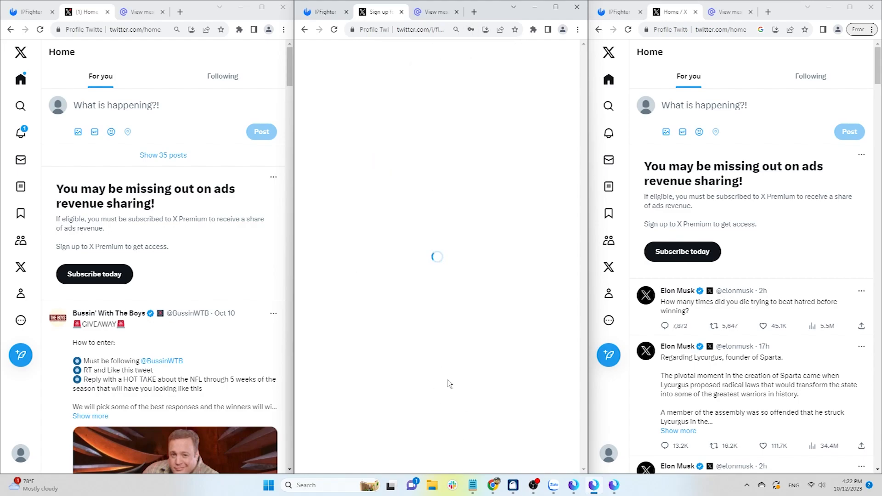
# Choose Music, Entertainment, Fashion & beauty, then Jazz, Billboard Music Awards, Classical music, Entertainment franchises, Hair styling
pyautogui.click(355, 161)
pyautogui.click(434, 147)
pyautogui.click(433, 205)
pyautogui.click(522, 455)
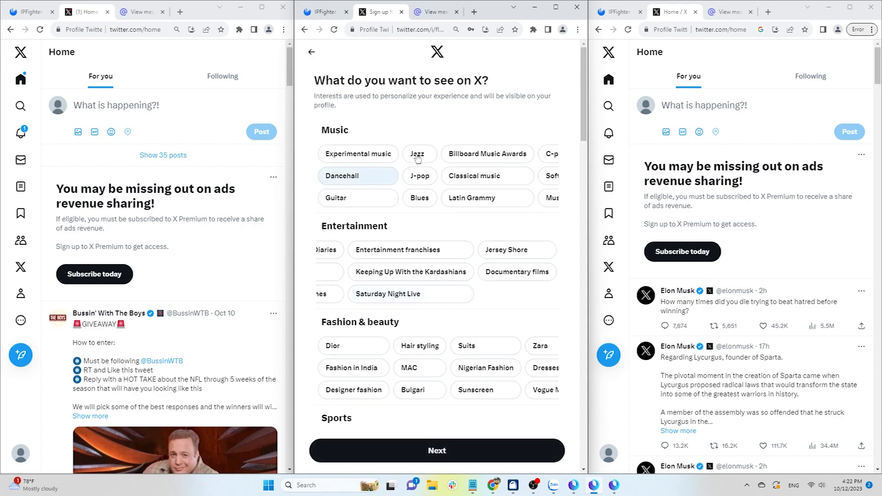
pyautogui.click(434, 154)
pyautogui.click(505, 153)
pyautogui.click(492, 176)
pyautogui.click(420, 250)
pyautogui.click(436, 346)
pyautogui.click(447, 451)
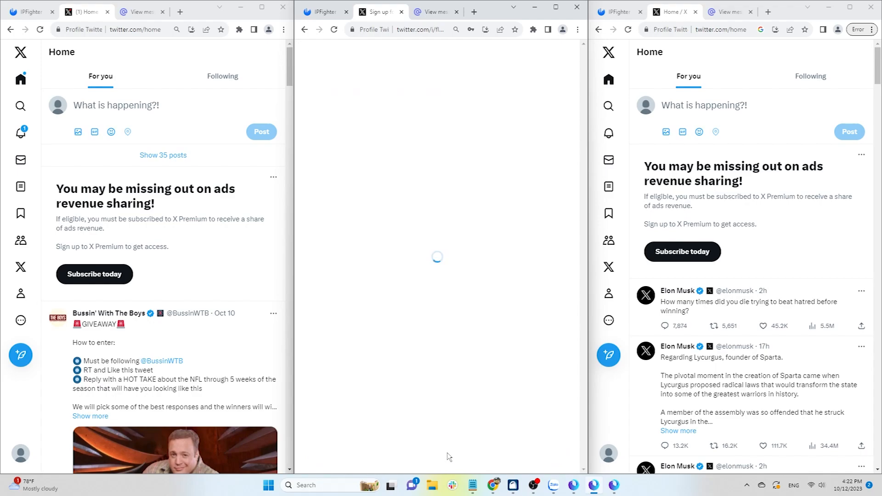
# Follow two suggested accounts and finish the follow step
pyautogui.click(530, 154)
pyautogui.click(531, 276)
pyautogui.click(462, 449)
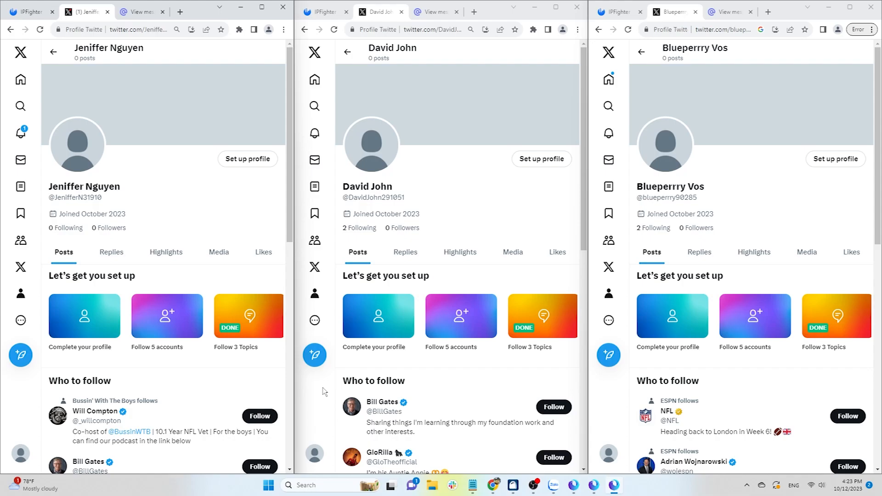
# Start Set up profile for each of the three accounts in their windows
pyautogui.scroll(-4, 231, 211)
pyautogui.scroll(4, 235, 182)
pyautogui.click(243, 161)
pyautogui.click(546, 159)
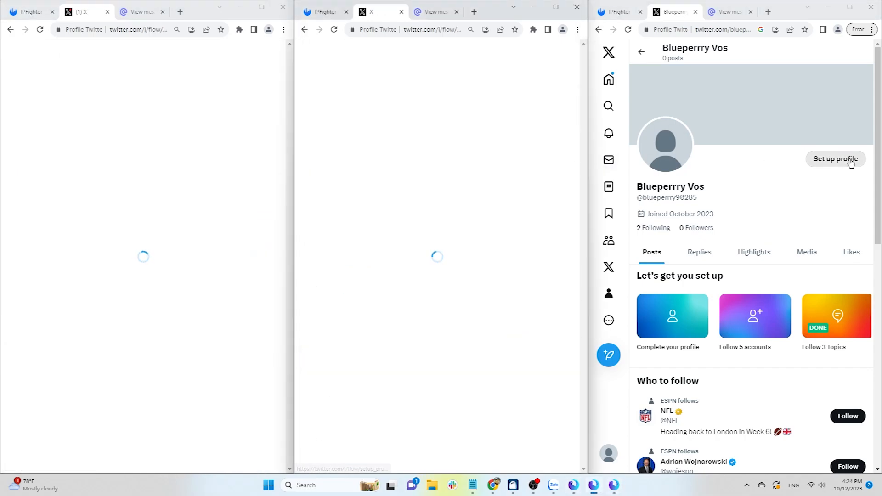
pyautogui.click(851, 161)
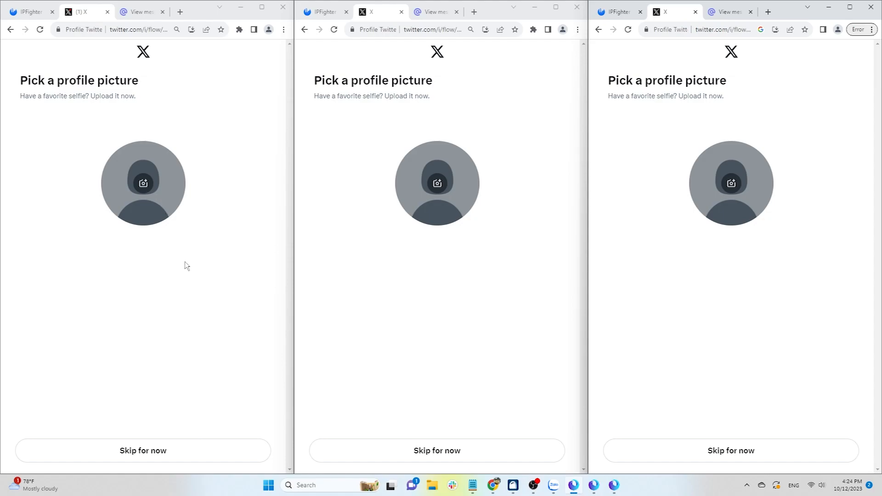
# Skip the profile picture for all three accounts
pyautogui.click(185, 448)
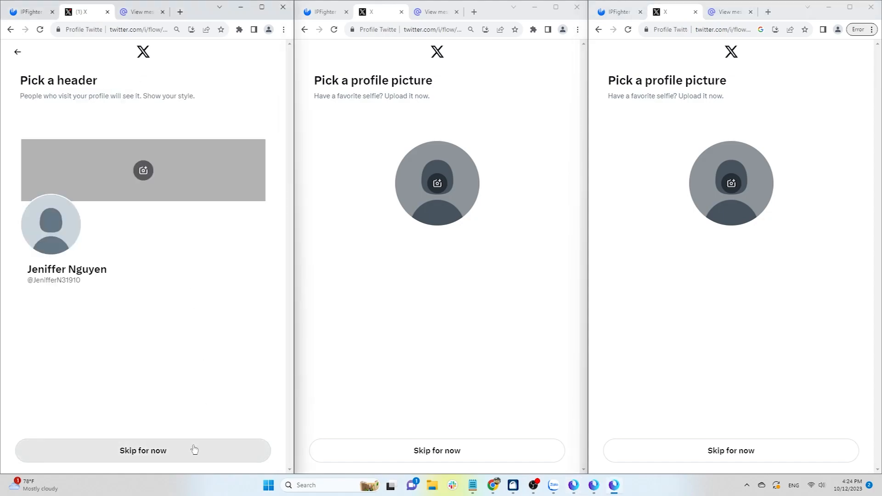
pyautogui.click(404, 450)
pyautogui.click(699, 453)
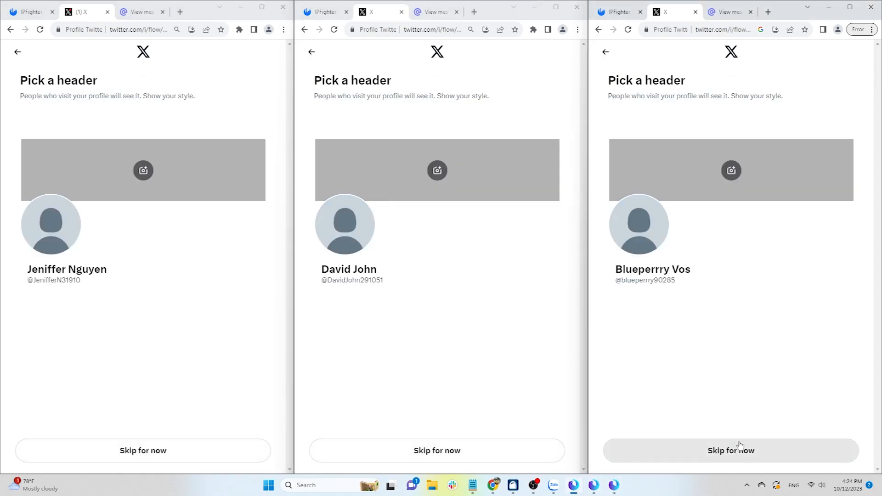